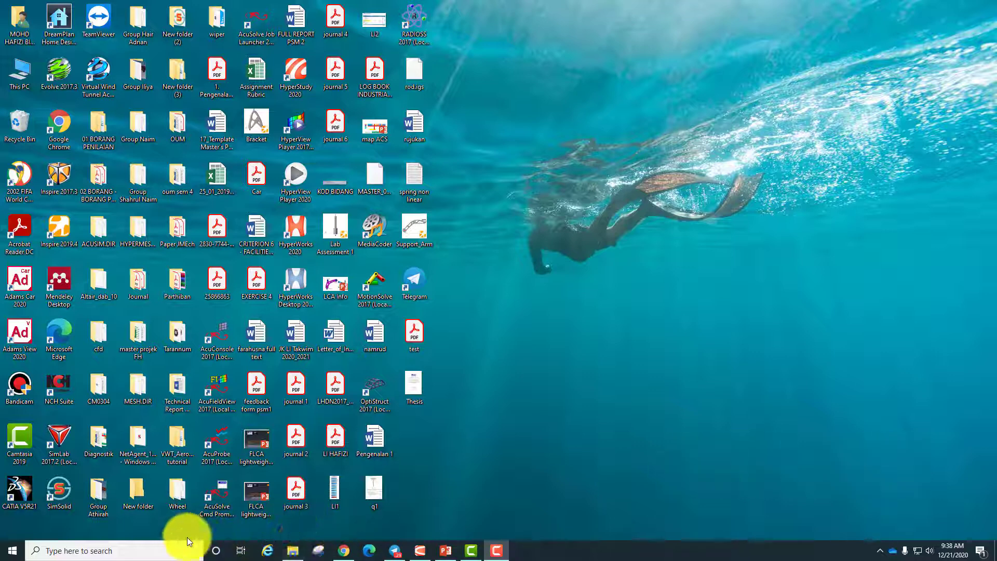
# Search the computer for "hyper" and switch to the running HyperWorks CFD 2020 session
pyautogui.click(179, 552)
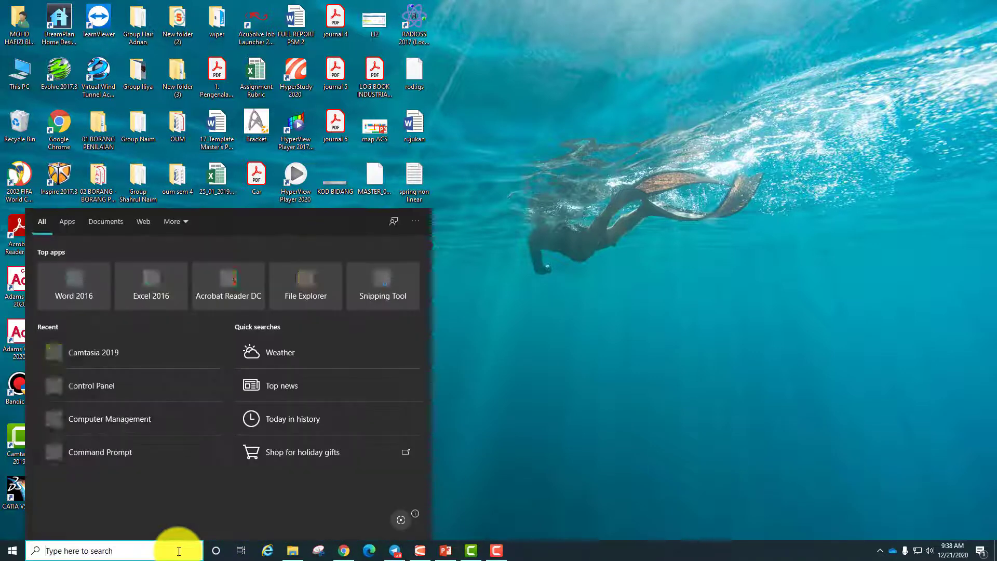
pyautogui.write('hyper')
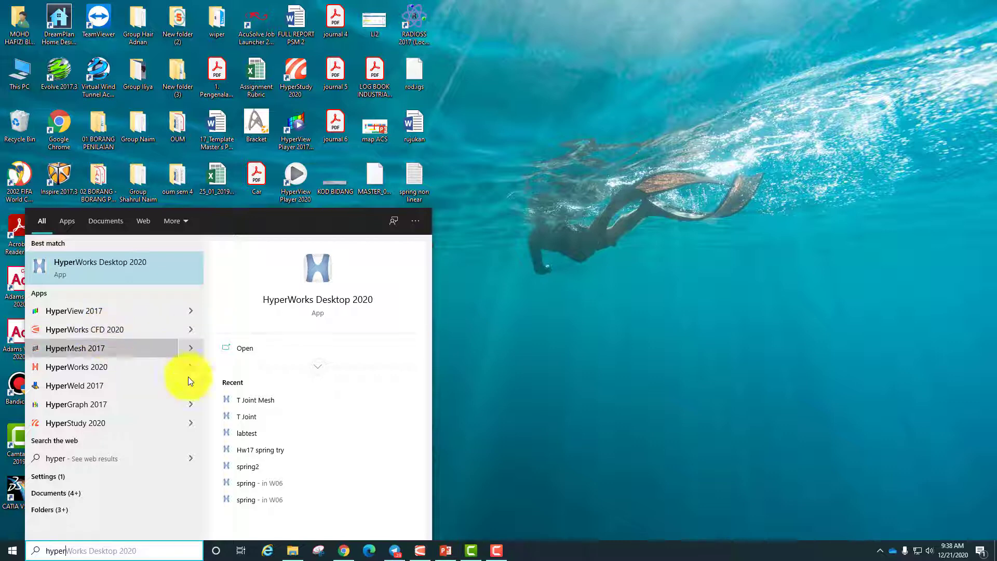
pyautogui.click(422, 552)
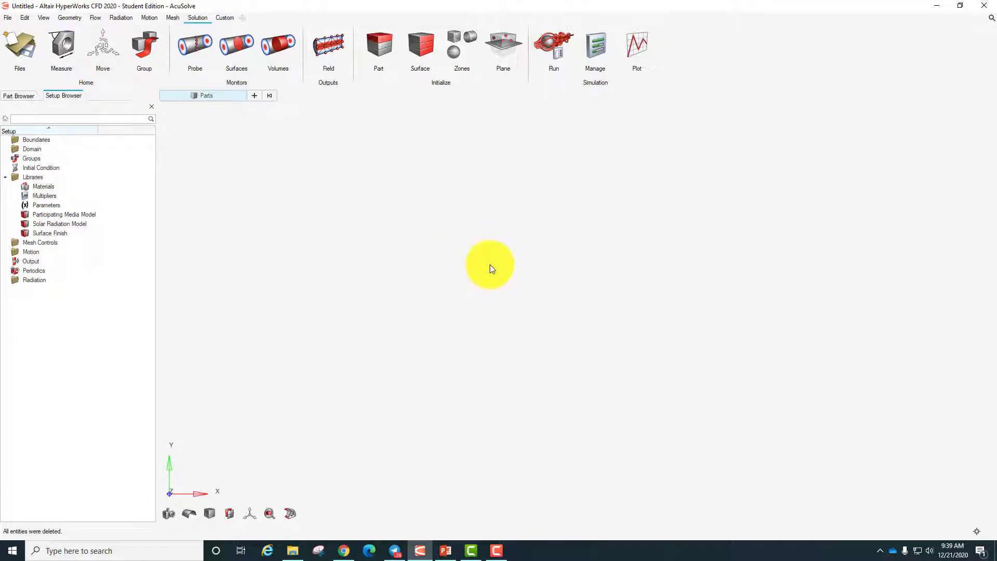
# Examine the part and setup browsers, the file open, import and help options, the view options and the geometry tools
pyautogui.click(17, 97)
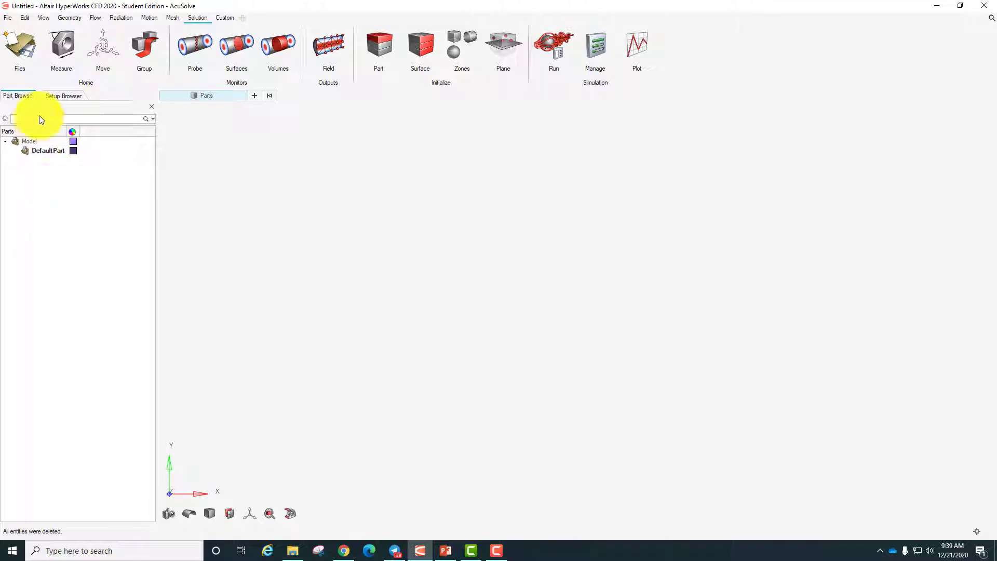
pyautogui.click(62, 98)
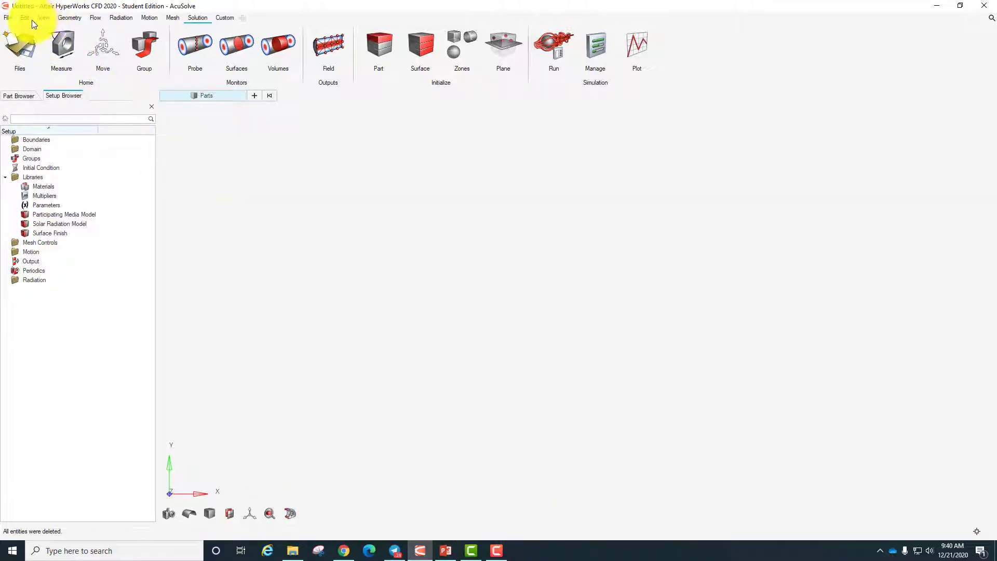
pyautogui.click(10, 18)
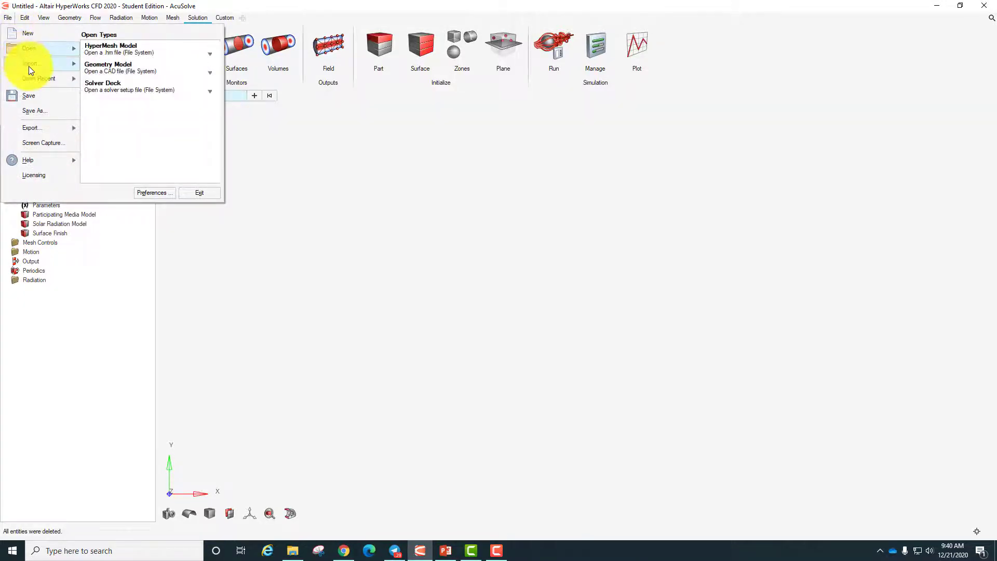
pyautogui.moveTo(29, 66)
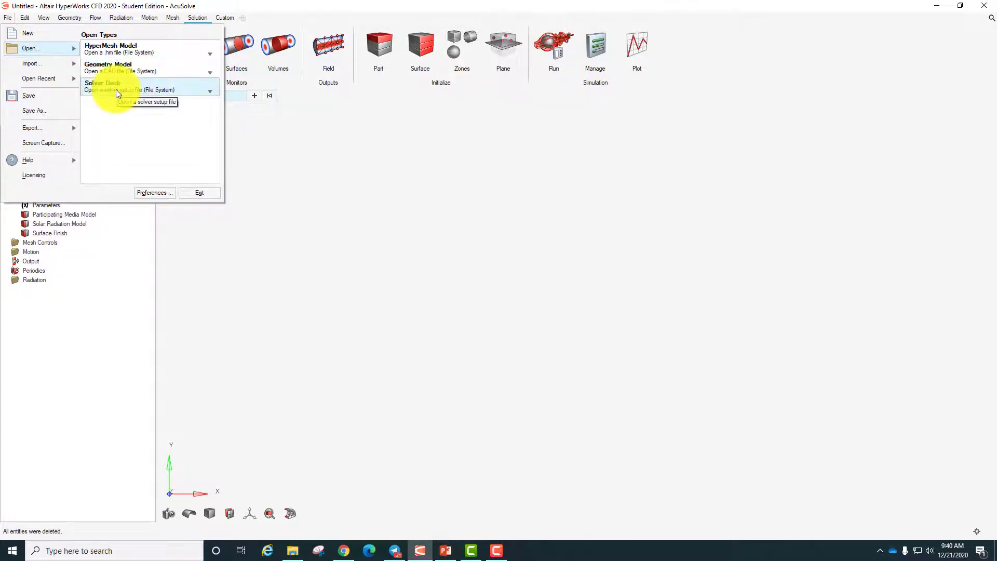
pyautogui.click(32, 64)
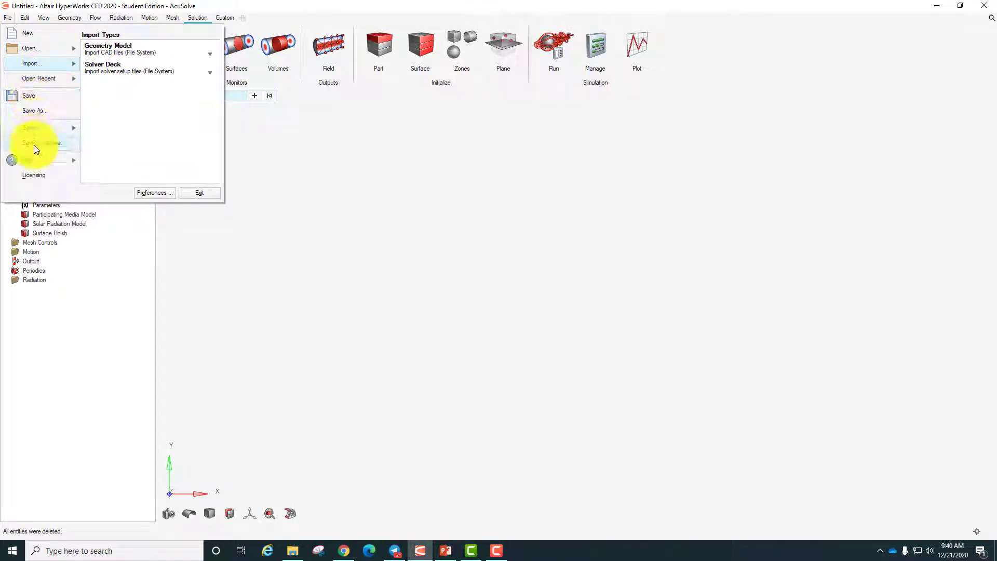
pyautogui.click(34, 161)
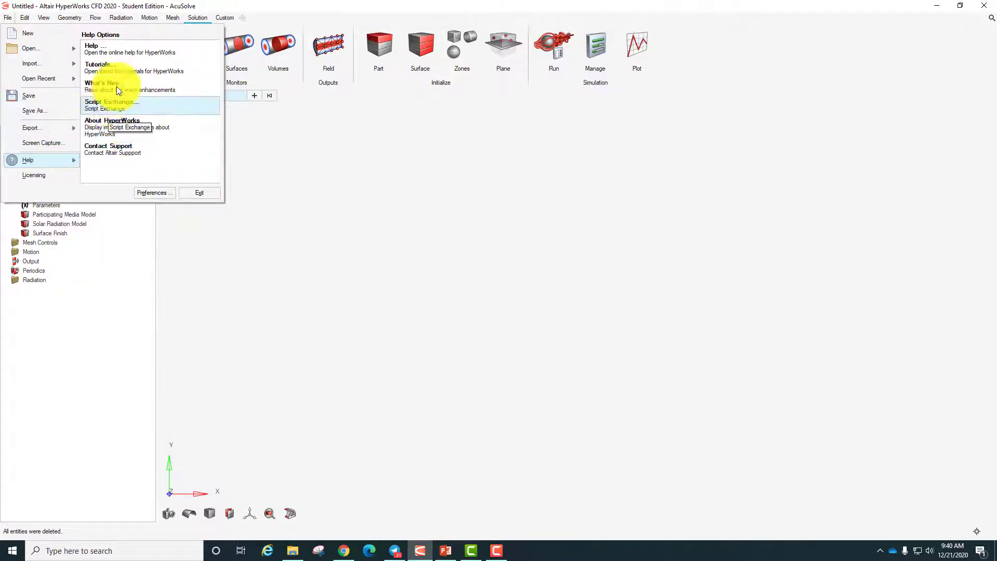
pyautogui.moveTo(66, 54)
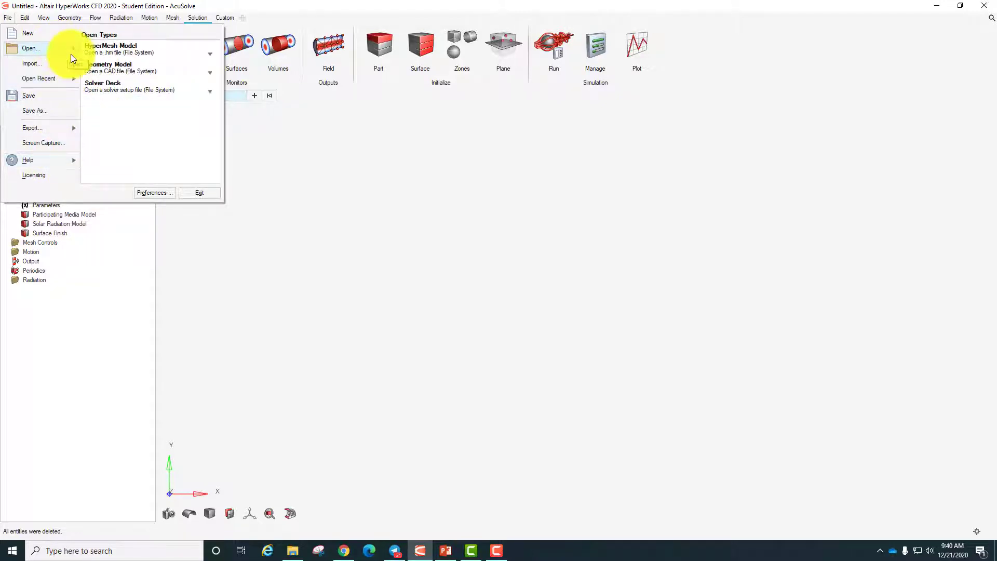
pyautogui.click(29, 19)
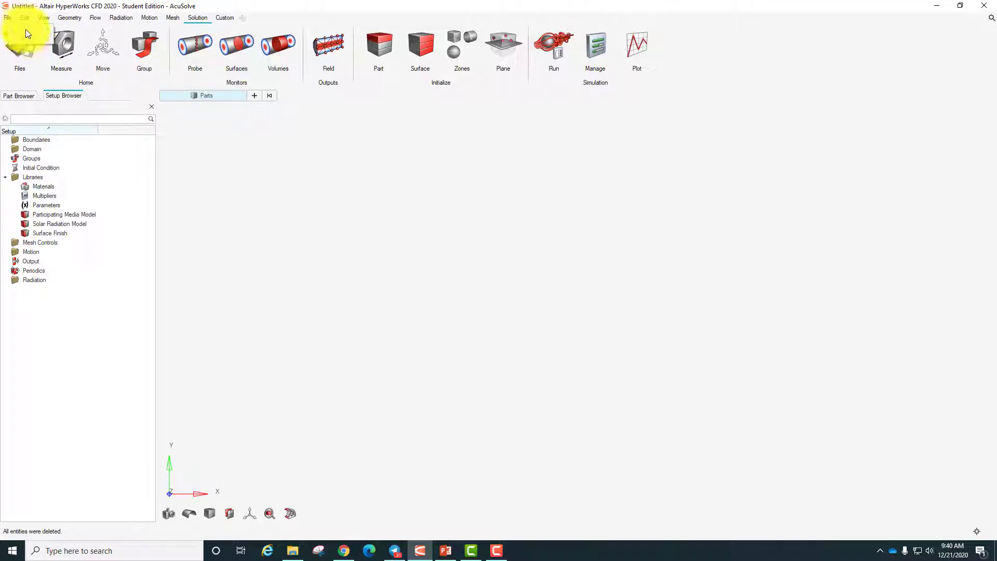
pyautogui.click(40, 18)
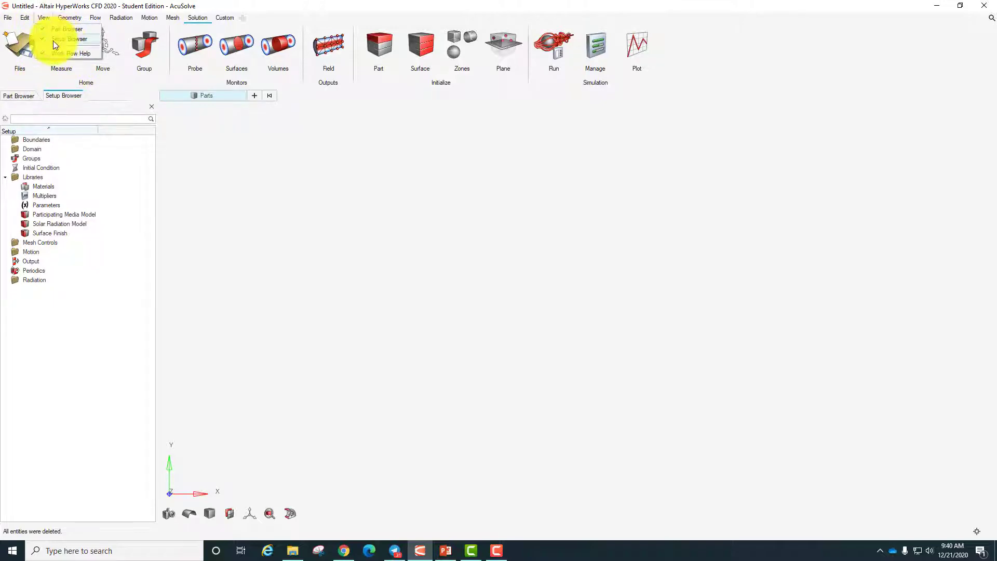
pyautogui.click(67, 17)
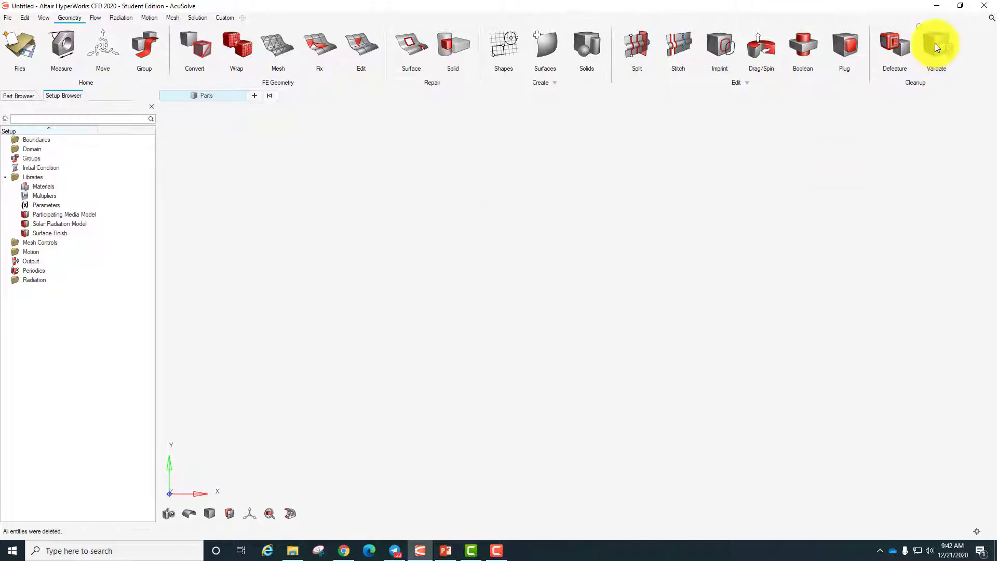
# Review the physics settings for steady and transient time and the turbulence models available for flow
pyautogui.click(96, 18)
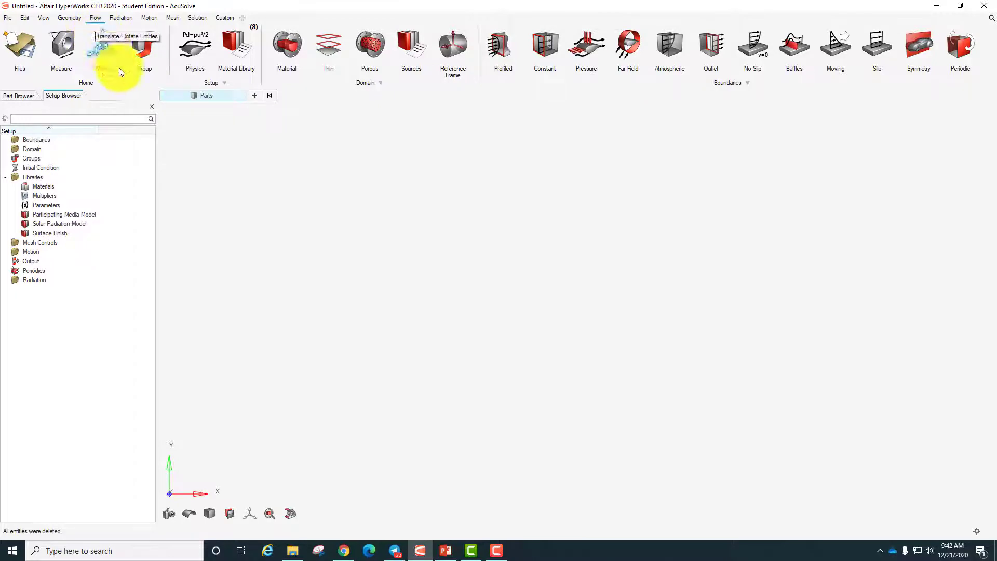
pyautogui.click(196, 50)
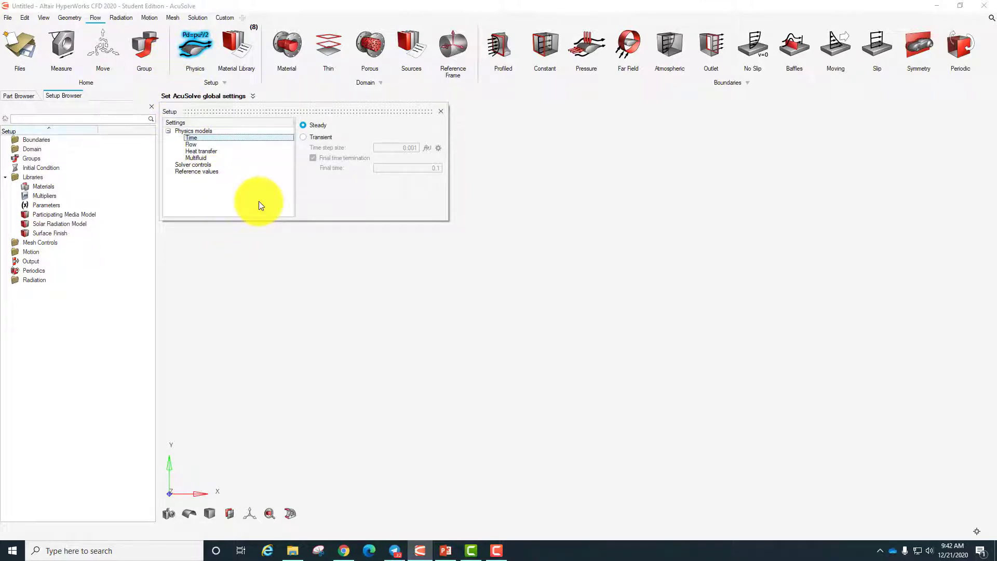
pyautogui.click(320, 139)
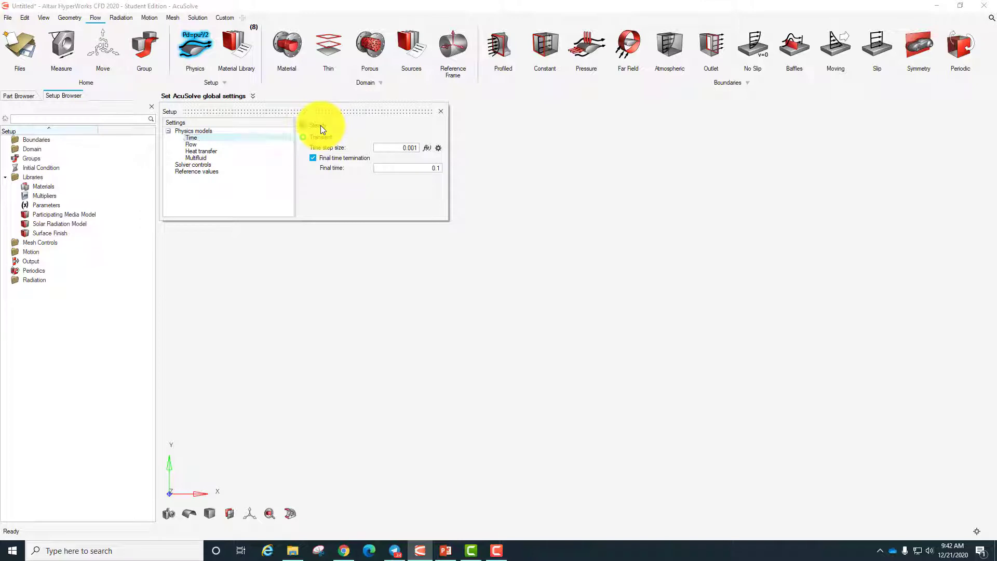
pyautogui.click(193, 145)
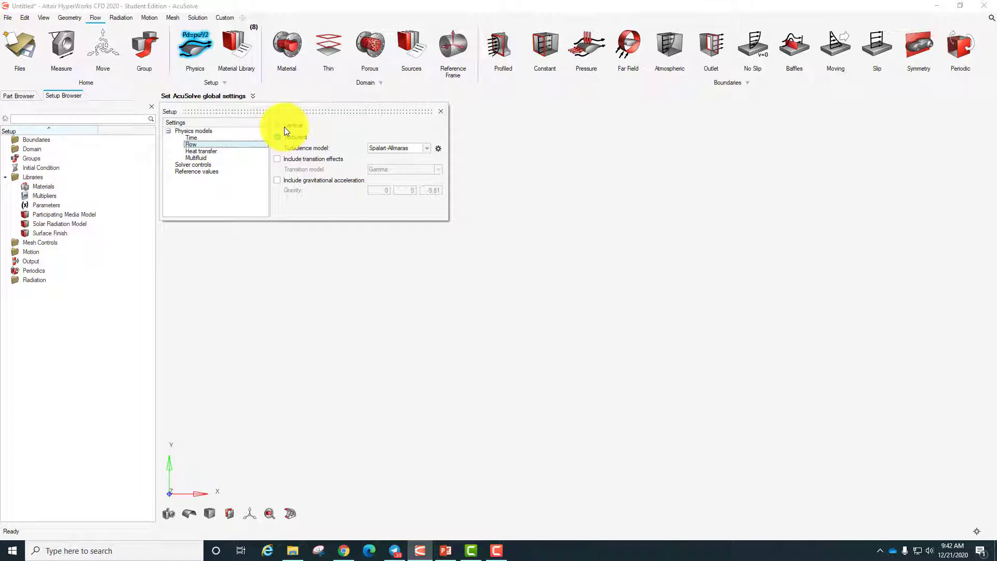
pyautogui.click(427, 148)
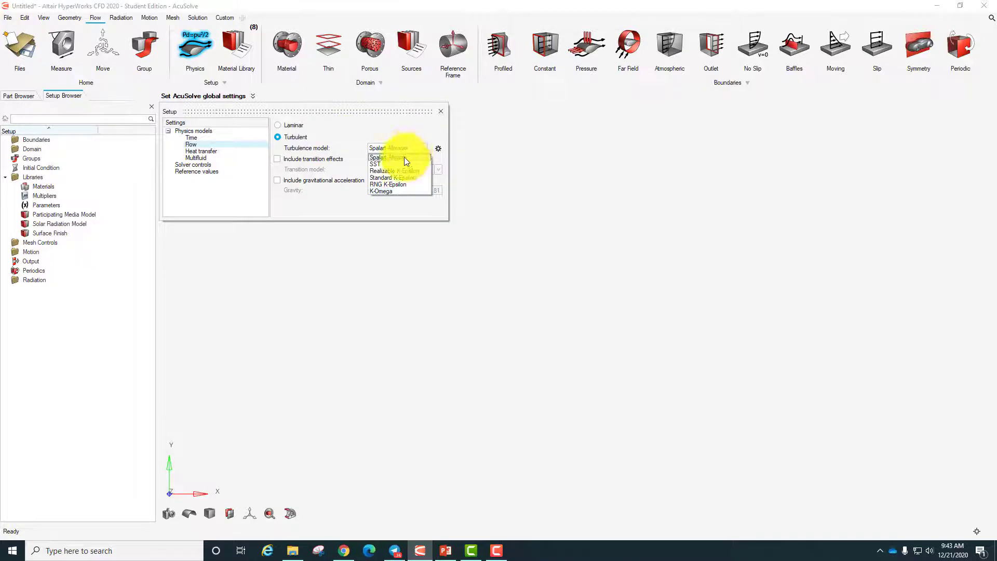
pyautogui.click(344, 141)
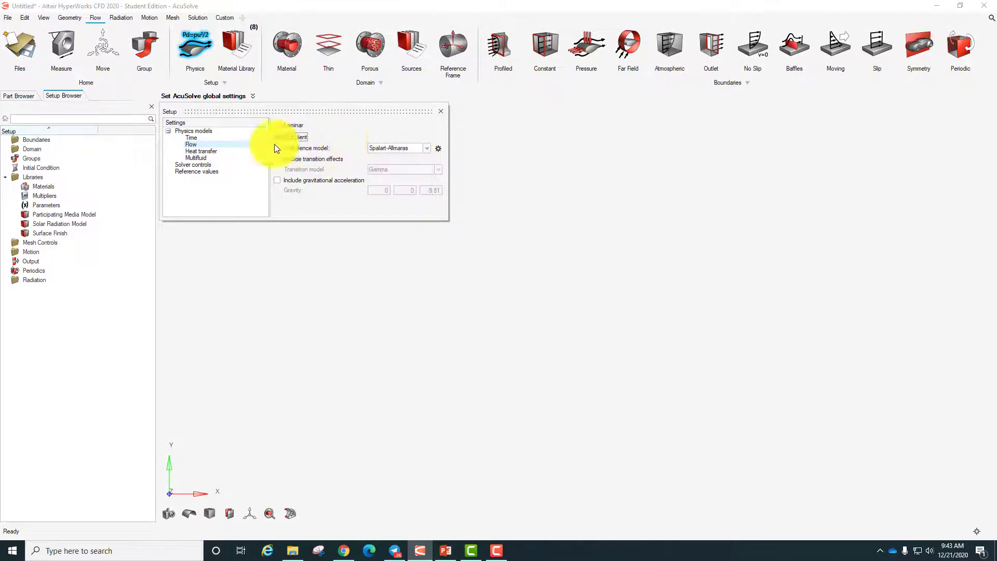
# Review the heat transfer, multifluid, solver control and reference value settings, and close the physics setup
pyautogui.click(205, 151)
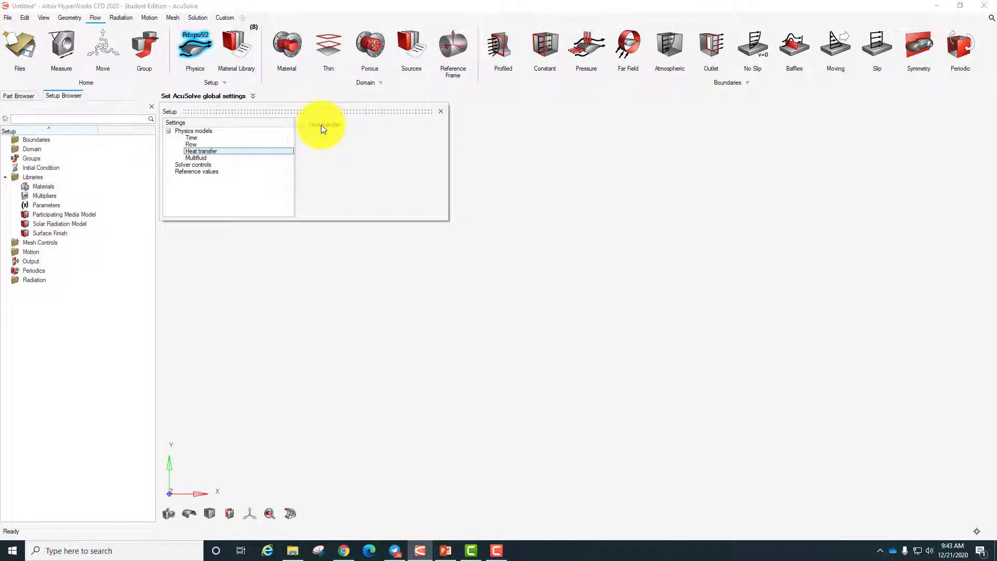
pyautogui.click(201, 158)
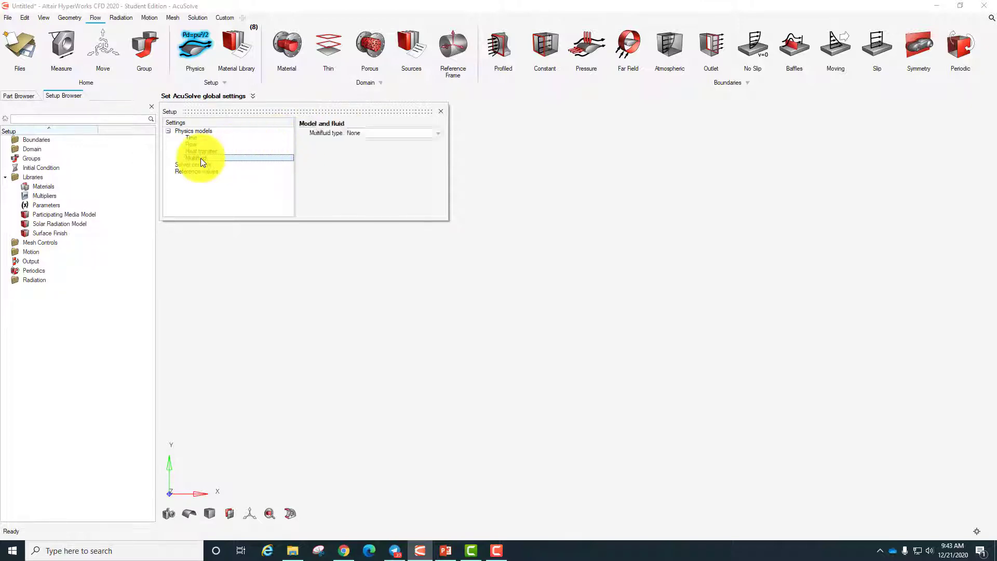
pyautogui.click(363, 134)
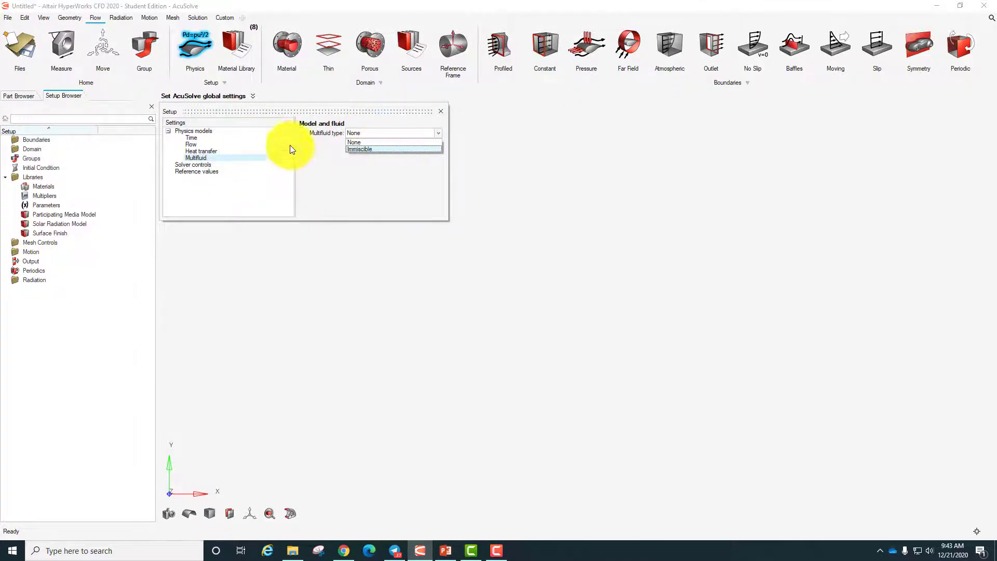
pyautogui.click(316, 148)
pyautogui.click(196, 165)
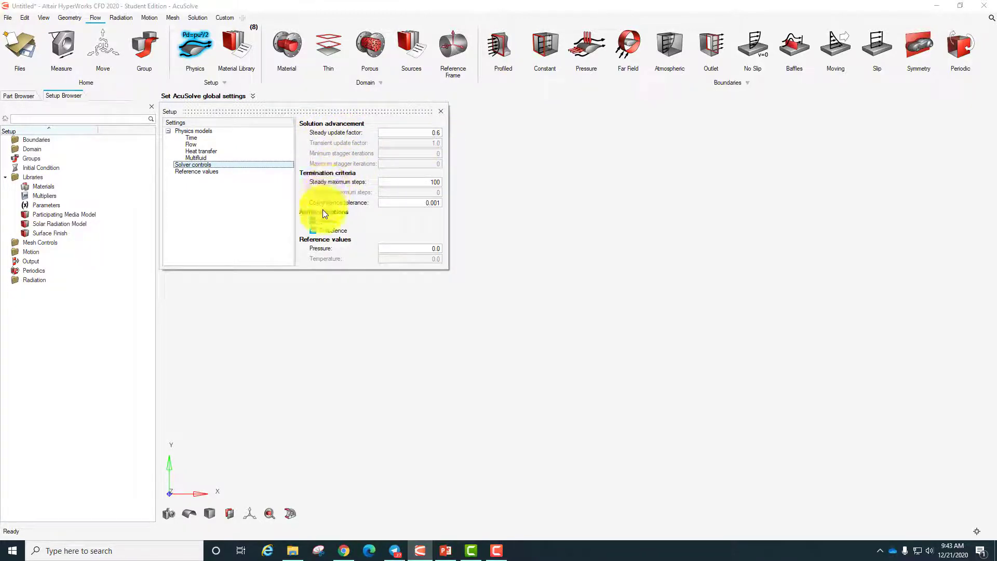
pyautogui.click(216, 171)
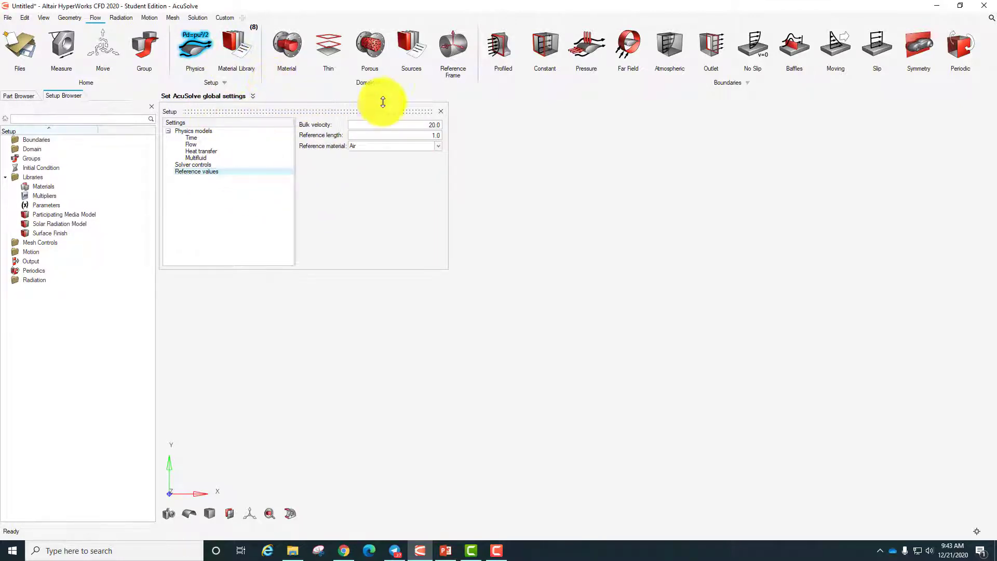
pyautogui.click(441, 111)
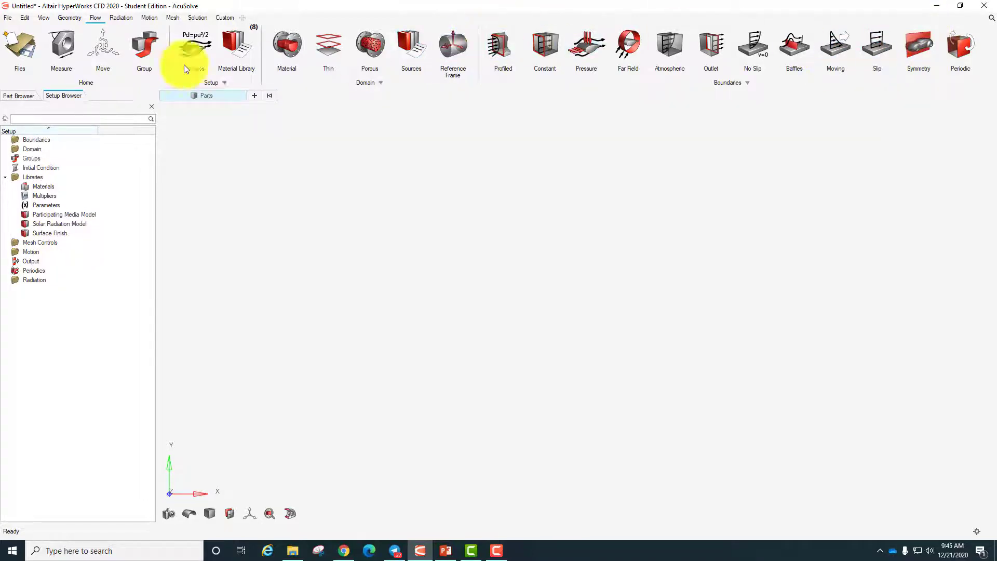
# Examine the radiation, motion, mesh and solution tools, trying the batch mesh command along the way
pyautogui.click(122, 20)
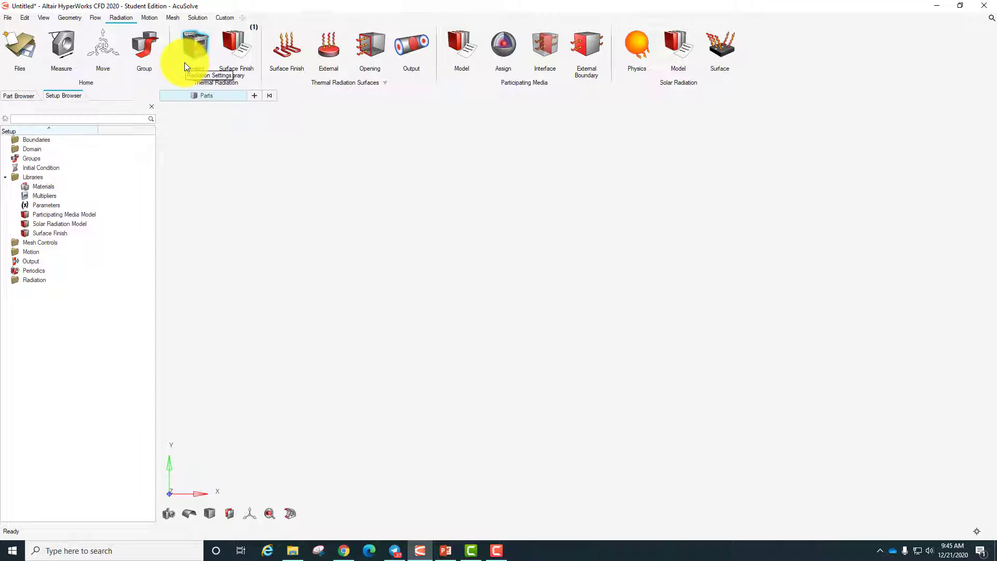
pyautogui.click(146, 17)
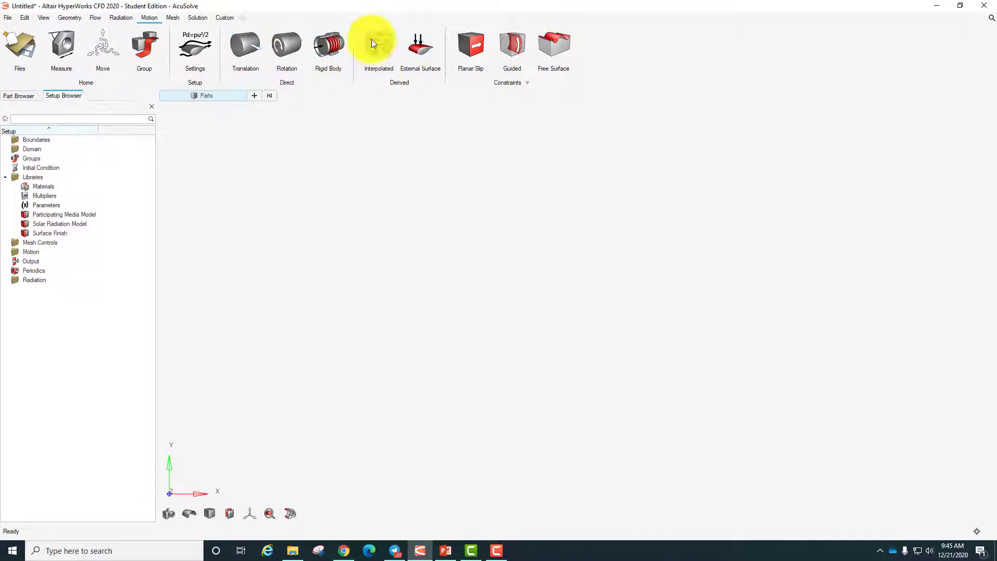
pyautogui.click(176, 21)
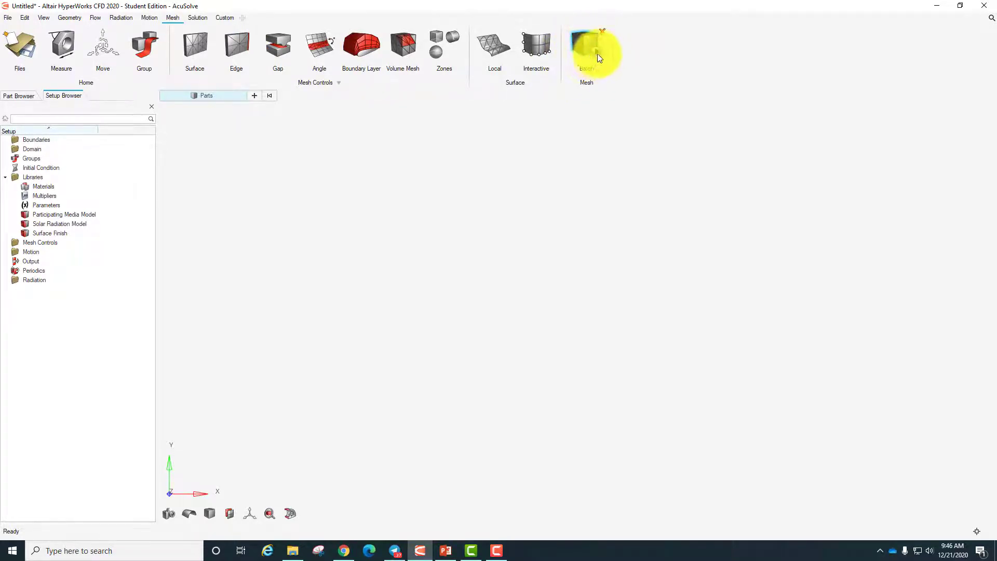
pyautogui.click(582, 45)
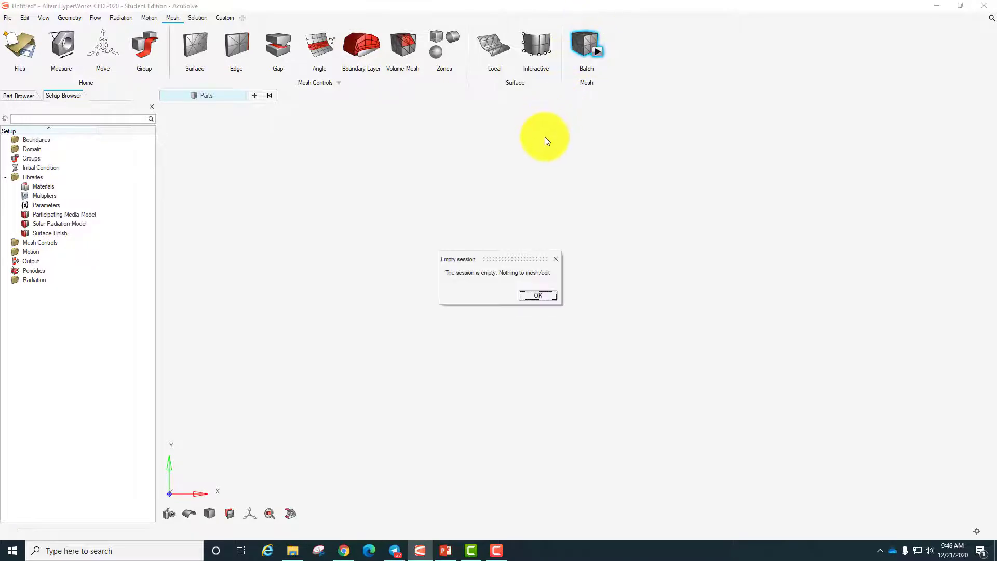
pyautogui.click(556, 259)
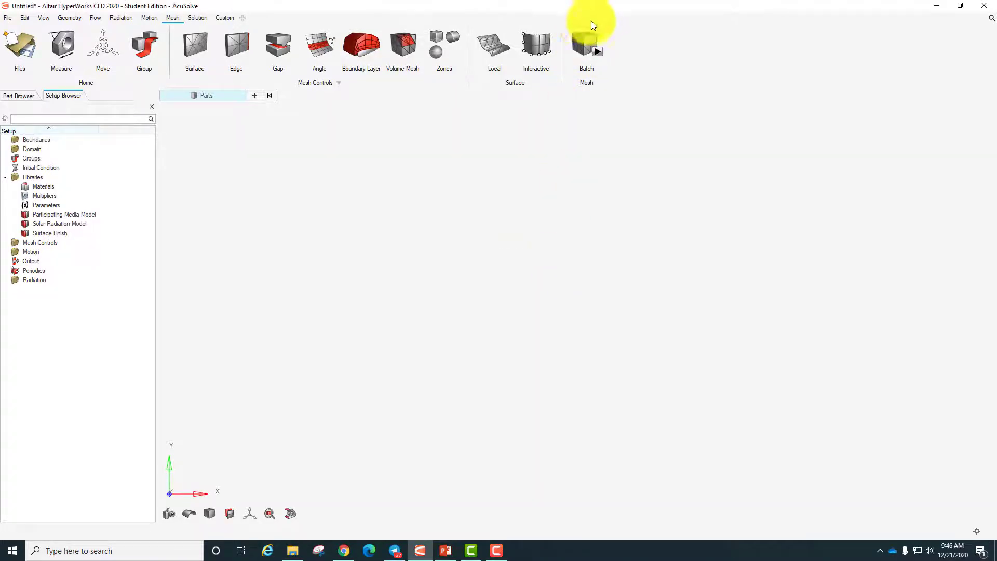
pyautogui.click(197, 18)
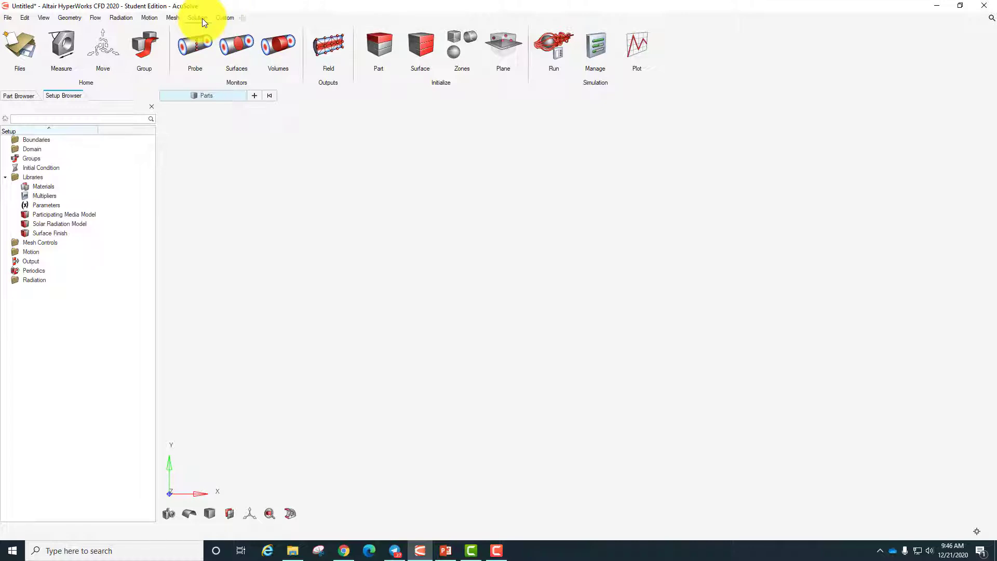
# Open the T Joint model from the W11 folder without saving the current untitled model
pyautogui.click(8, 19)
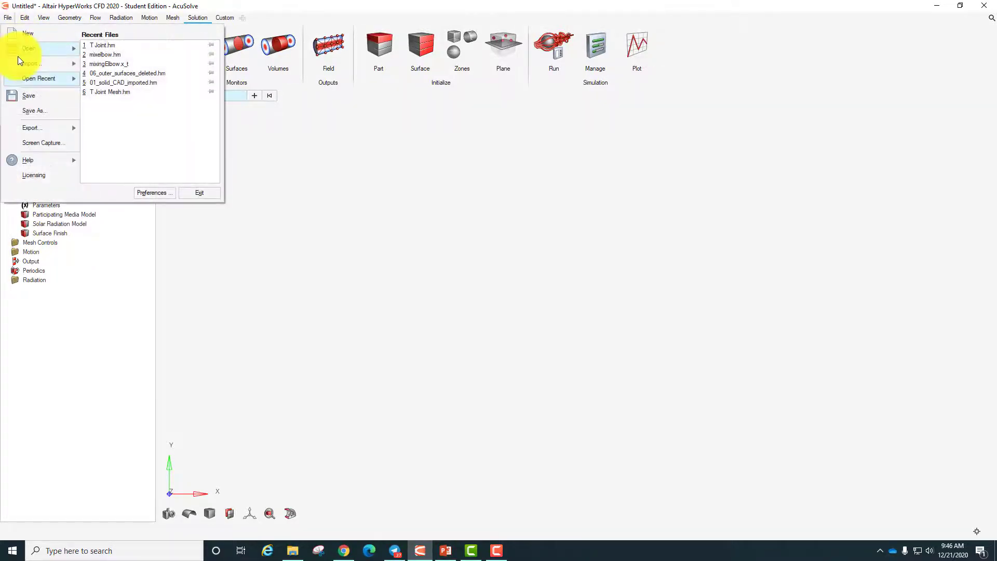
pyautogui.moveTo(21, 52)
pyautogui.click(142, 50)
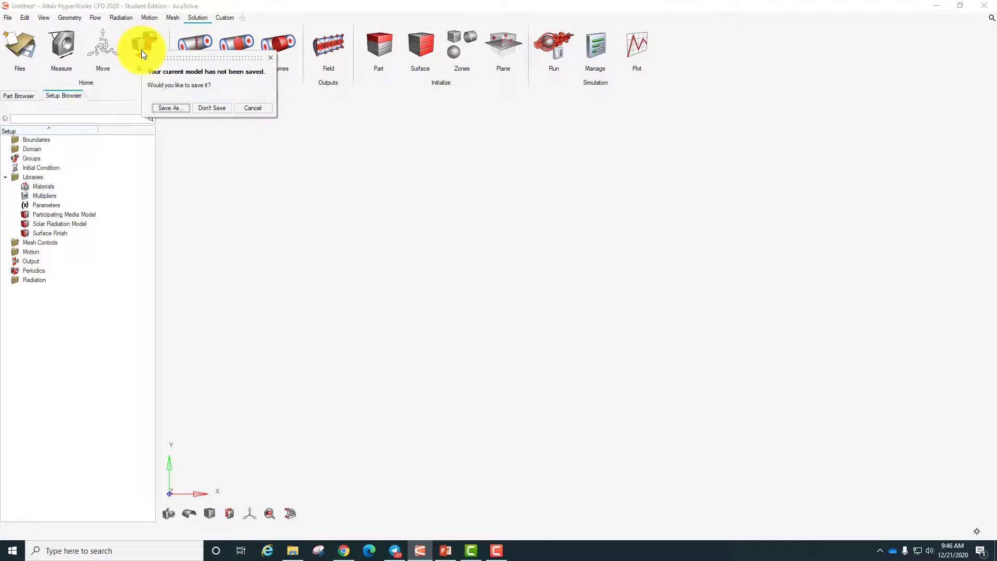
pyautogui.click(211, 108)
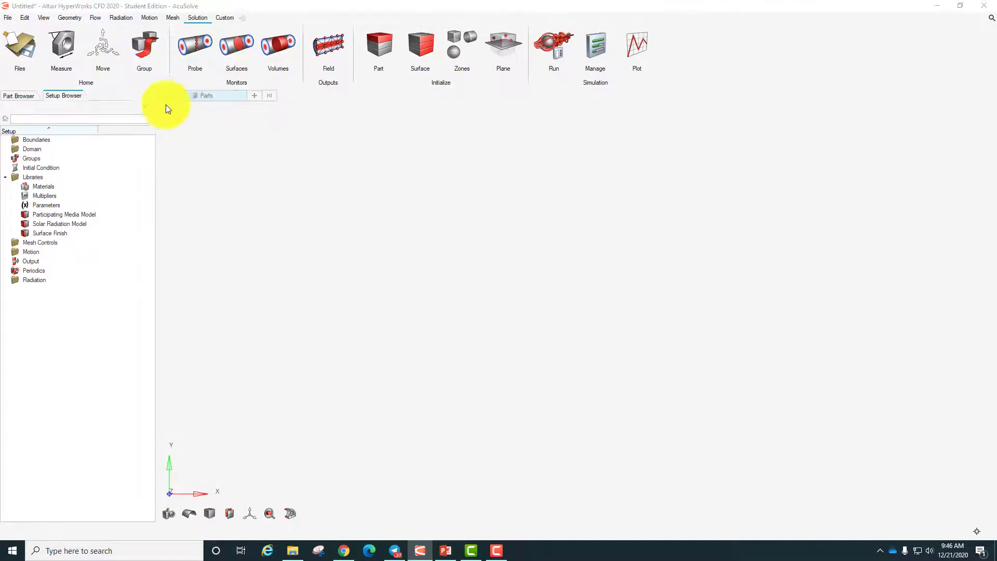
pyautogui.scroll(-10, 154, 137)
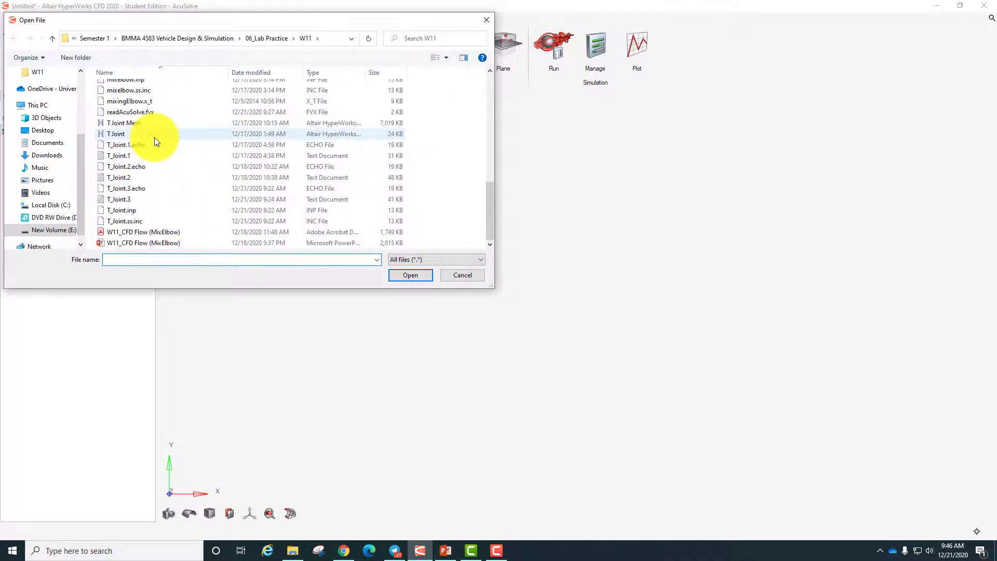
pyautogui.click(110, 133)
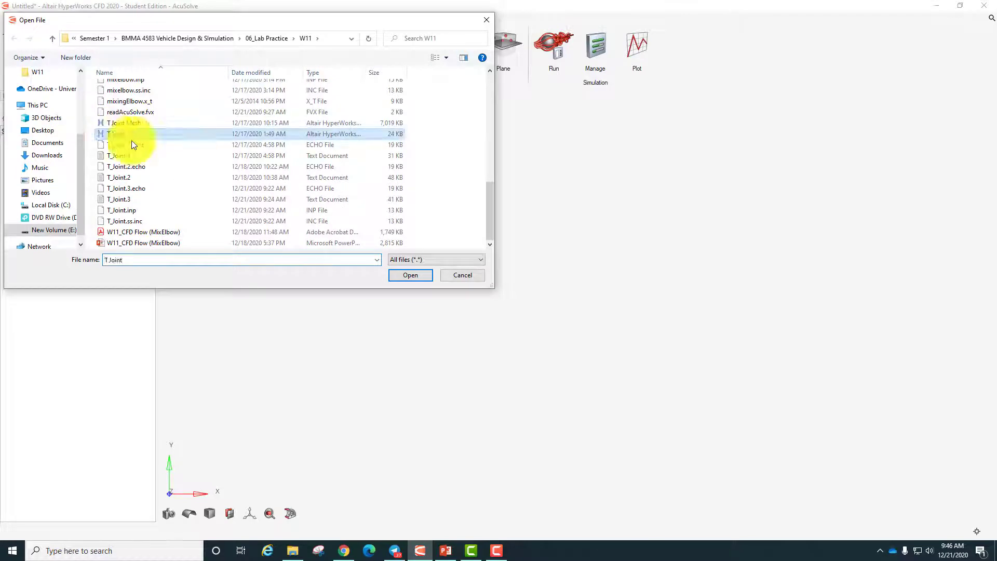
pyautogui.click(408, 274)
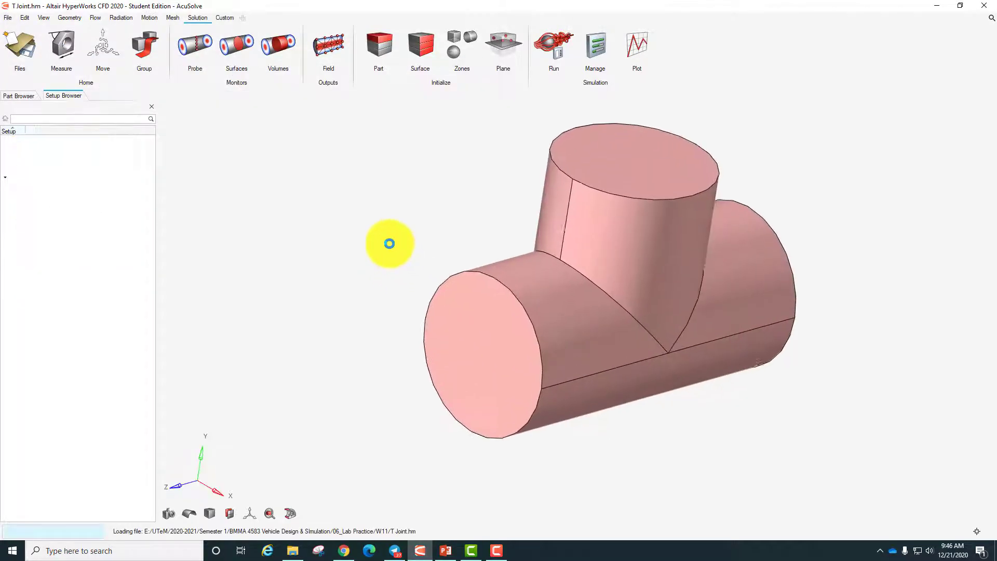
pyautogui.moveTo(638, 383)
pyautogui.mouseDown(button='right')
pyautogui.moveTo(363, 279)
pyautogui.moveTo(717, 190)
pyautogui.moveTo(436, 205)
pyautogui.moveTo(624, 171)
pyautogui.moveTo(519, 167)
pyautogui.moveTo(704, 245)
pyautogui.moveTo(403, 334)
pyautogui.moveTo(390, 256)
pyautogui.moveTo(339, 417)
pyautogui.mouseUp(button='right')
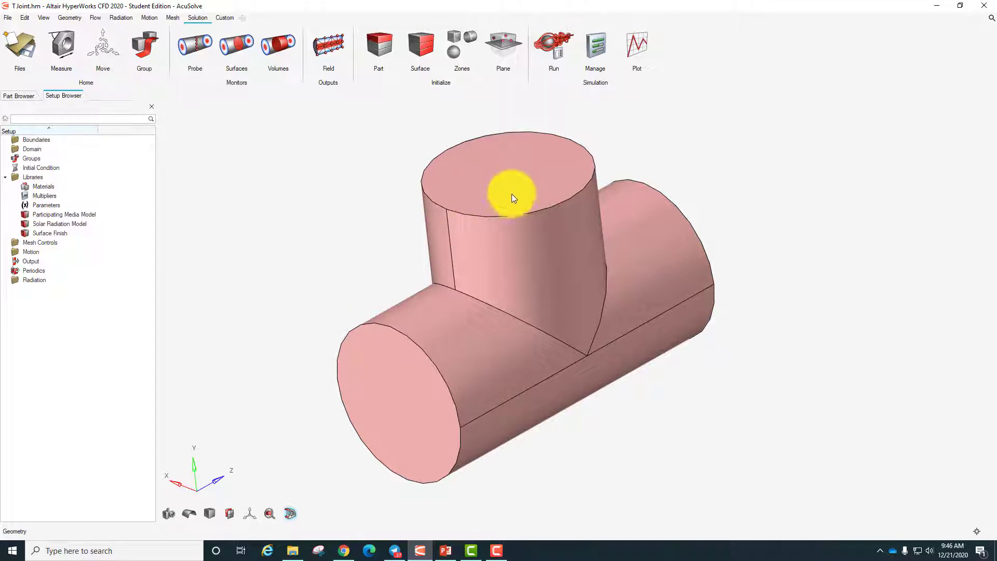
# Add a section cut through the T-joint and move its plane along Y to 1.48 to inspect the interior
pyautogui.click(290, 514)
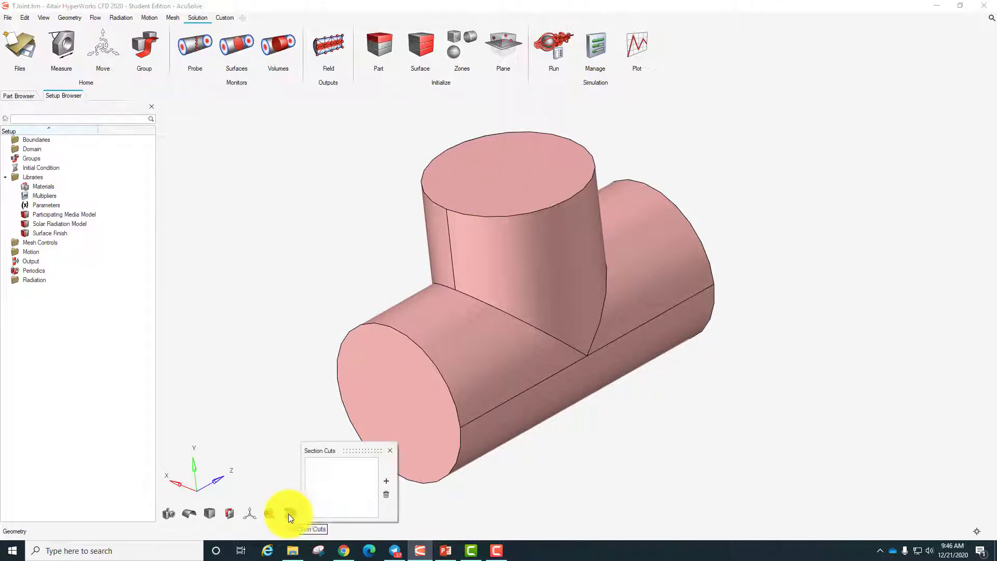
pyautogui.click(386, 481)
pyautogui.moveTo(610, 423); pyautogui.dragTo(502, 482, button='right')
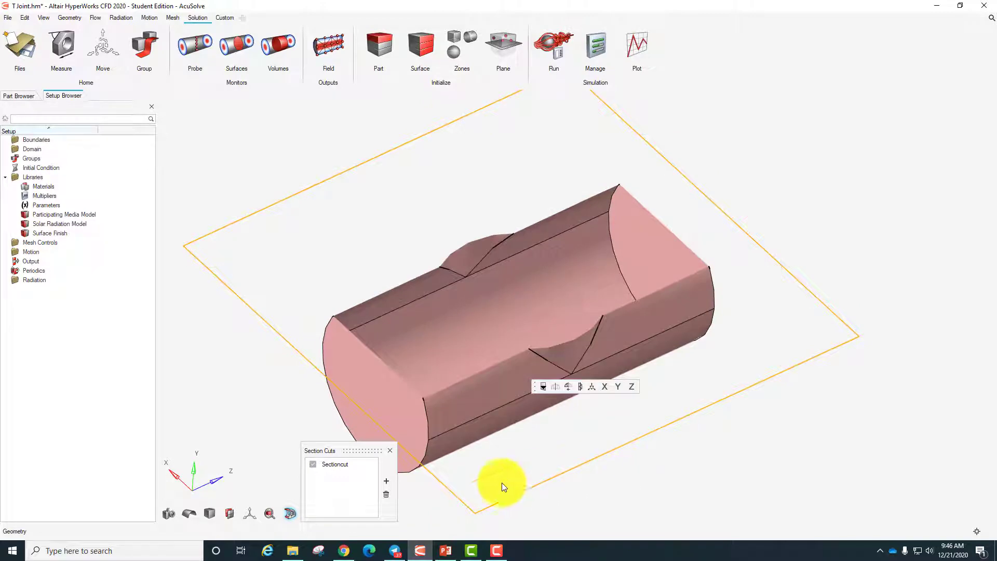
pyautogui.click(588, 385)
pyautogui.moveTo(525, 248); pyautogui.dragTo(615, 263)
pyautogui.moveTo(615, 263); pyautogui.dragTo(579, 334, button='right')
pyautogui.moveTo(396, 258); pyautogui.dragTo(496, 334, button='right')
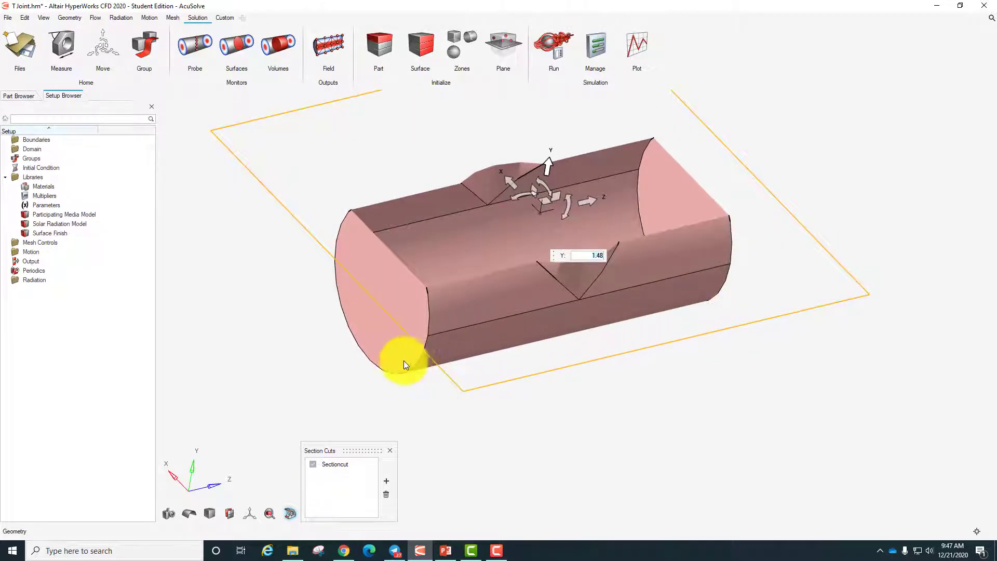
pyautogui.moveTo(403, 364); pyautogui.dragTo(601, 359, button='right')
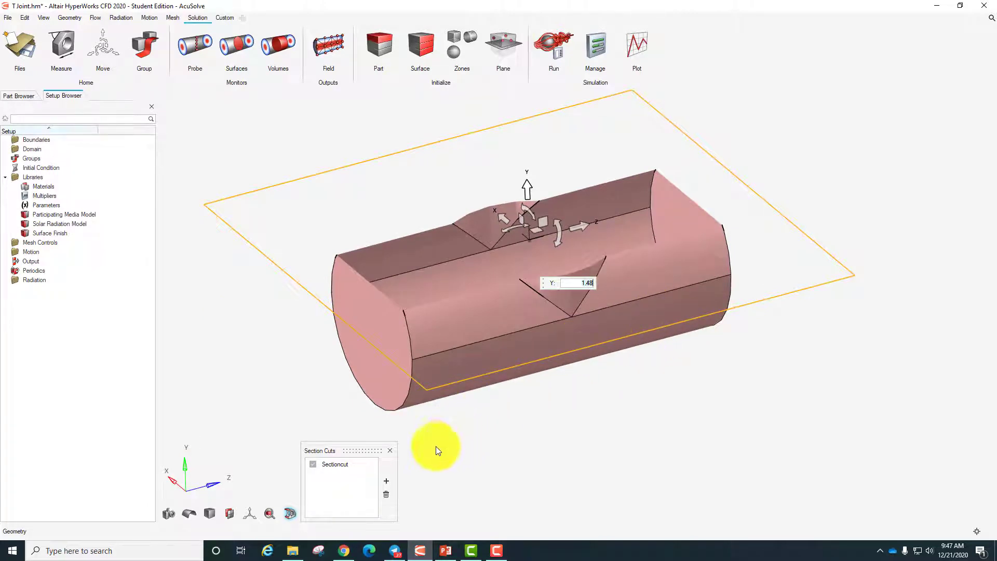
# Delete the section cut and close the section cuts list
pyautogui.click(387, 494)
pyautogui.moveTo(630, 292); pyautogui.dragTo(668, 334, button='right')
pyautogui.click(390, 450)
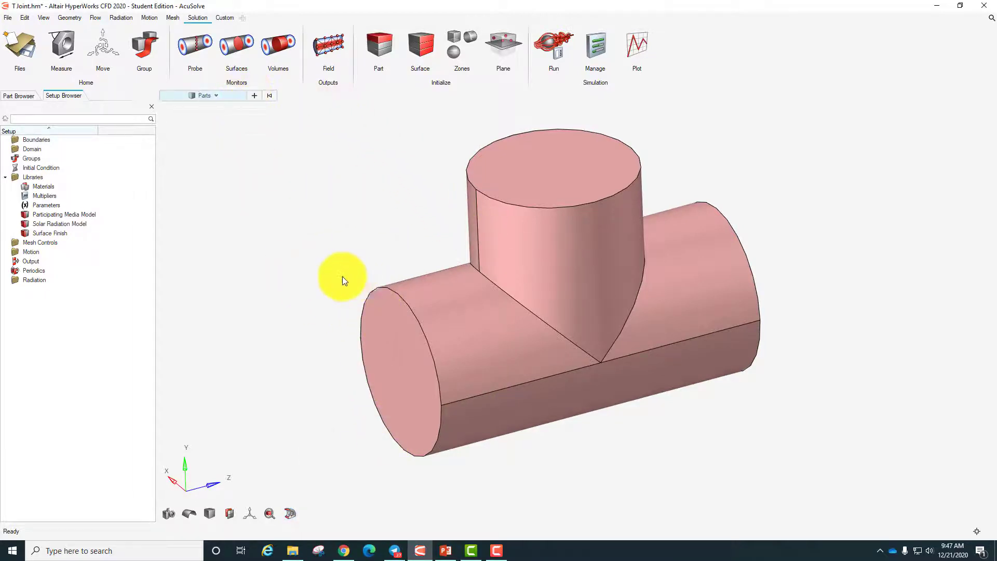
# Validate the T-joint geometry and open its surface checks for review
pyautogui.click(71, 17)
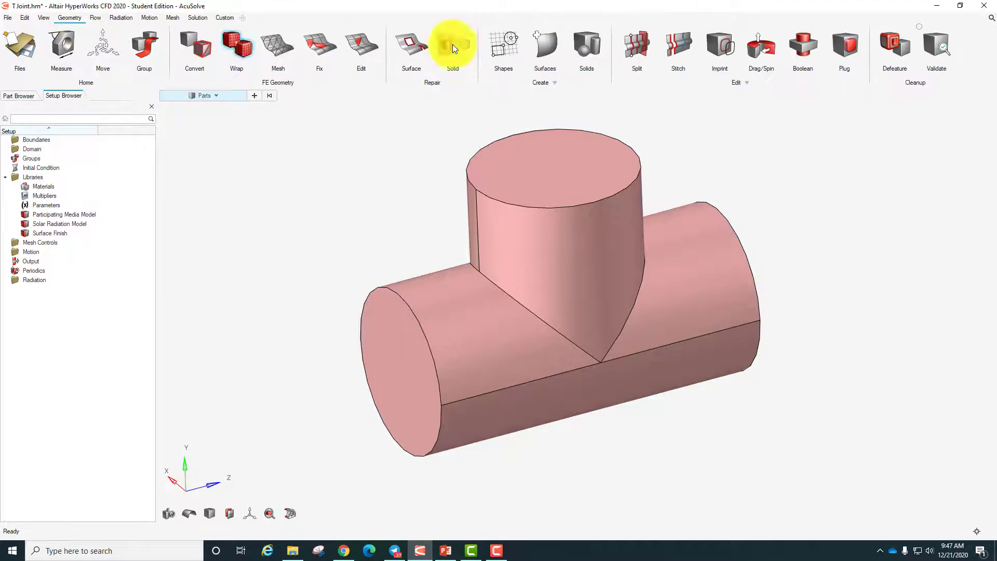
pyautogui.click(937, 42)
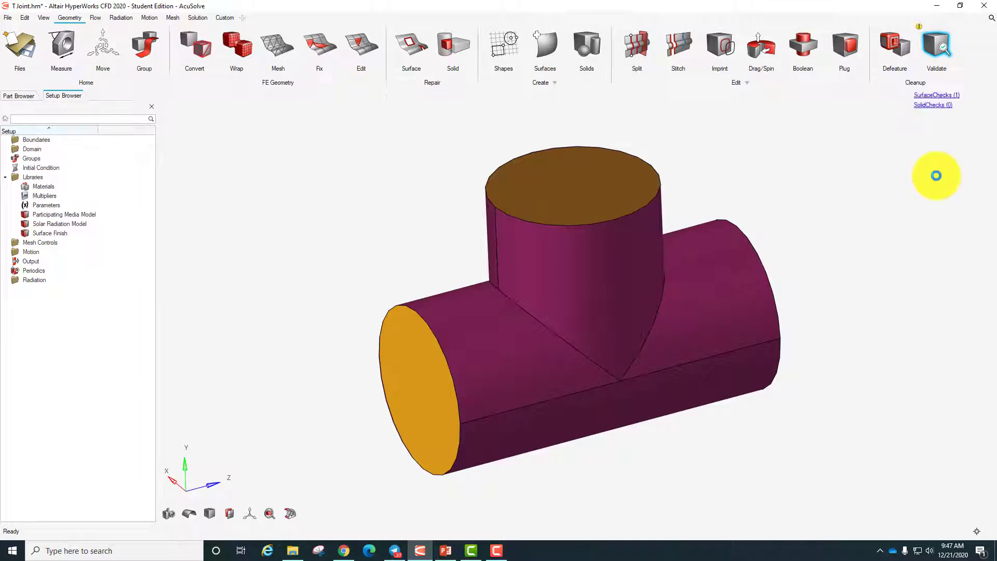
pyautogui.click(944, 98)
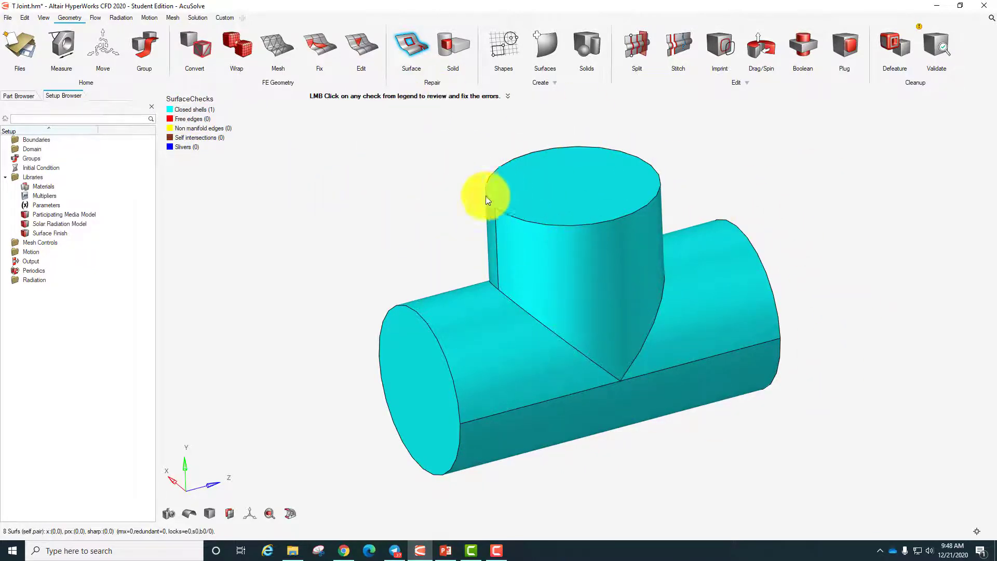
# Fix the closed shells by creating all solids, leave the surface repair, and validate the geometry again
pyautogui.click(200, 111)
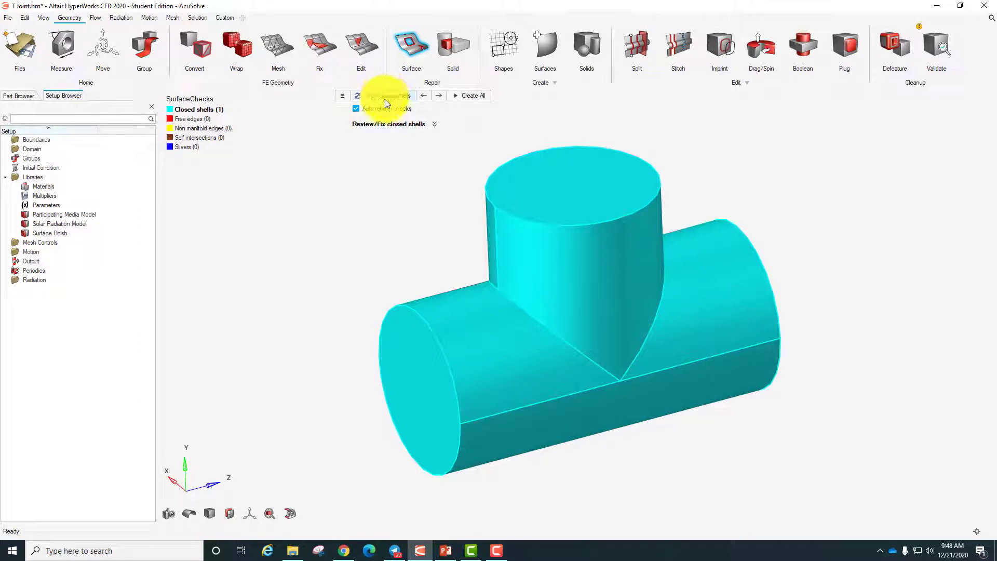
pyautogui.click(476, 98)
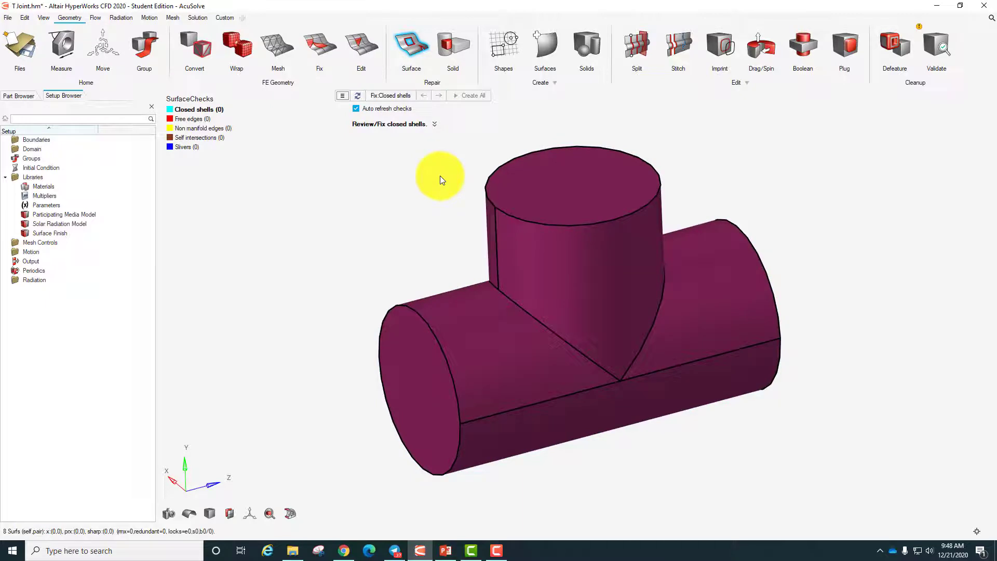
pyautogui.moveTo(434, 193); pyautogui.dragTo(495, 192, button='middle')
pyautogui.scroll(2, 494, 195)
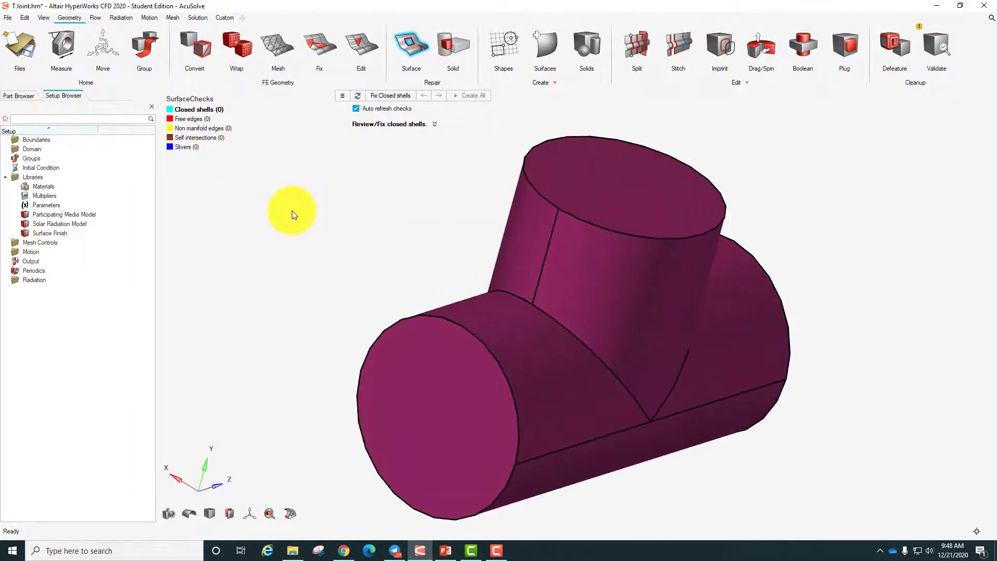
pyautogui.click(432, 170)
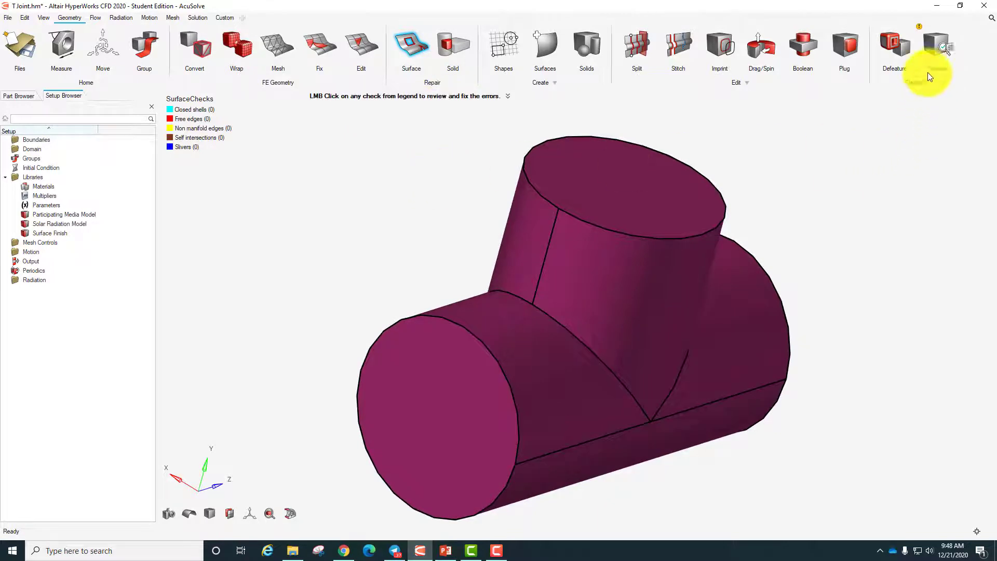
pyautogui.click(938, 39)
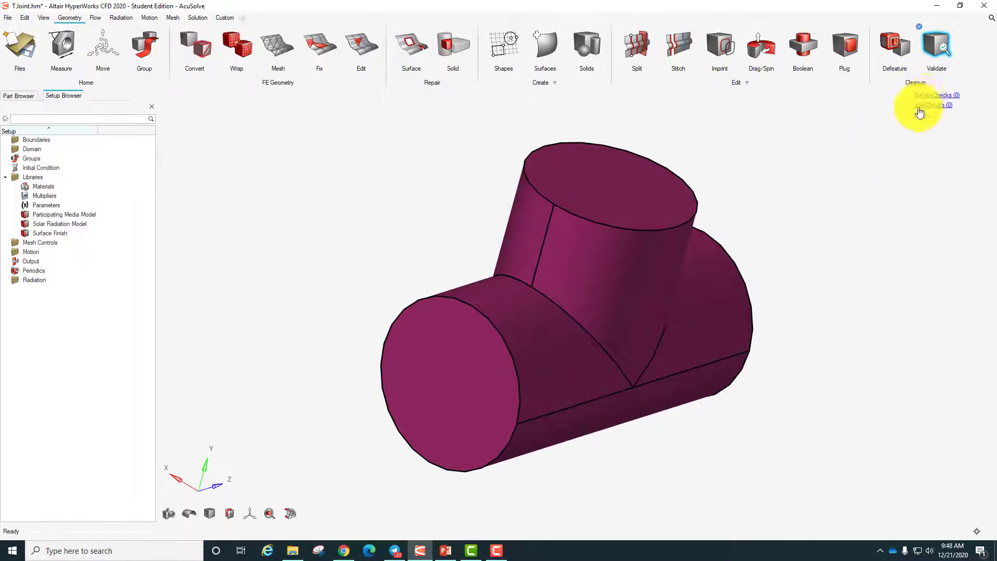
# Examine the solid T-joint from several sides, trying out rotating, panning and zooming
pyautogui.moveTo(815, 251); pyautogui.dragTo(550, 319, button='right')
pyautogui.moveTo(735, 229); pyautogui.dragTo(716, 241, button='middle')
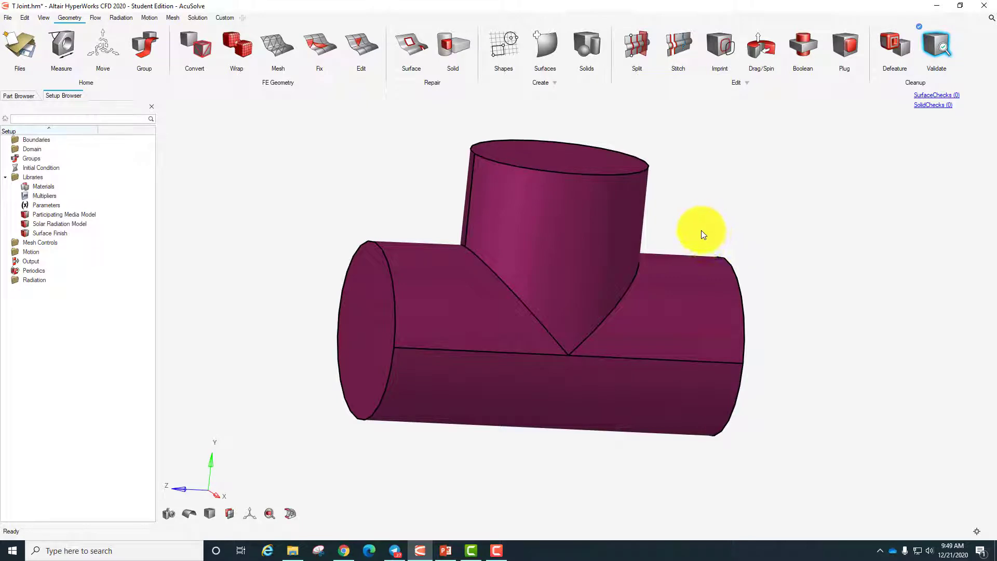
pyautogui.moveTo(695, 225); pyautogui.dragTo(671, 295, button='right')
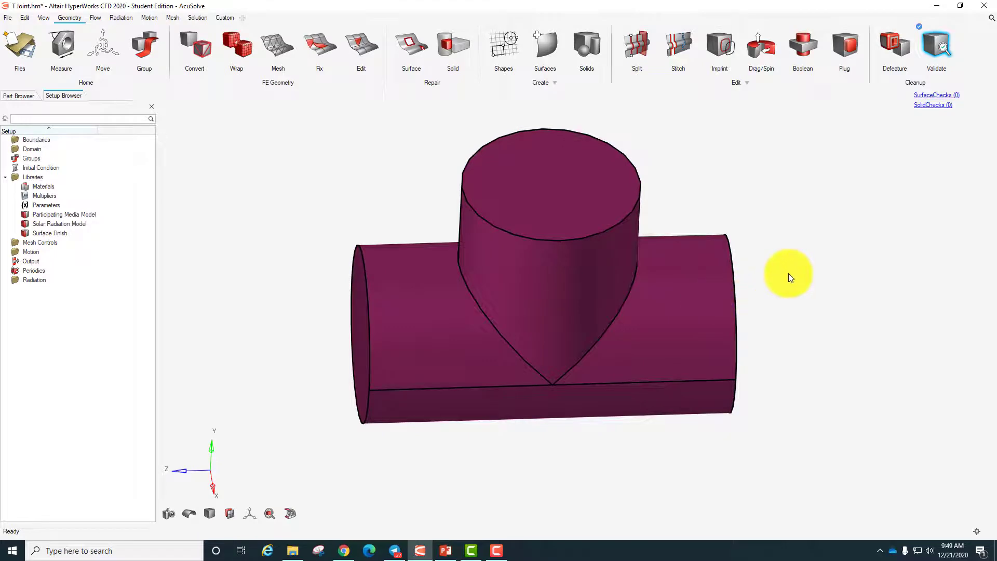
pyautogui.moveTo(788, 273); pyautogui.dragTo(808, 278, button='middle')
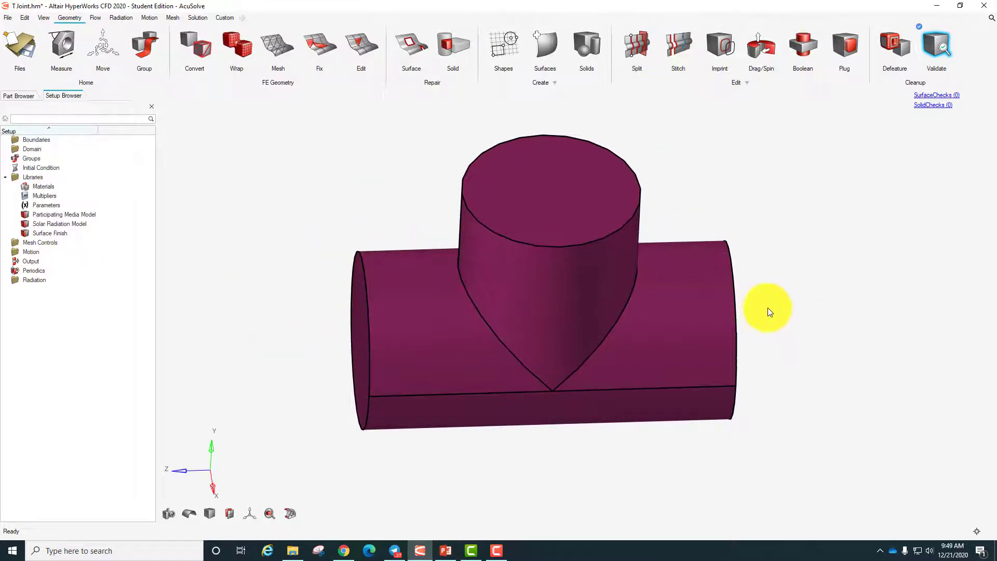
pyautogui.moveTo(715, 294); pyautogui.dragTo(708, 278, button='middle')
pyautogui.scroll(5, 708, 278)
pyautogui.scroll(-5, 709, 277)
pyautogui.scroll(-2, 708, 278)
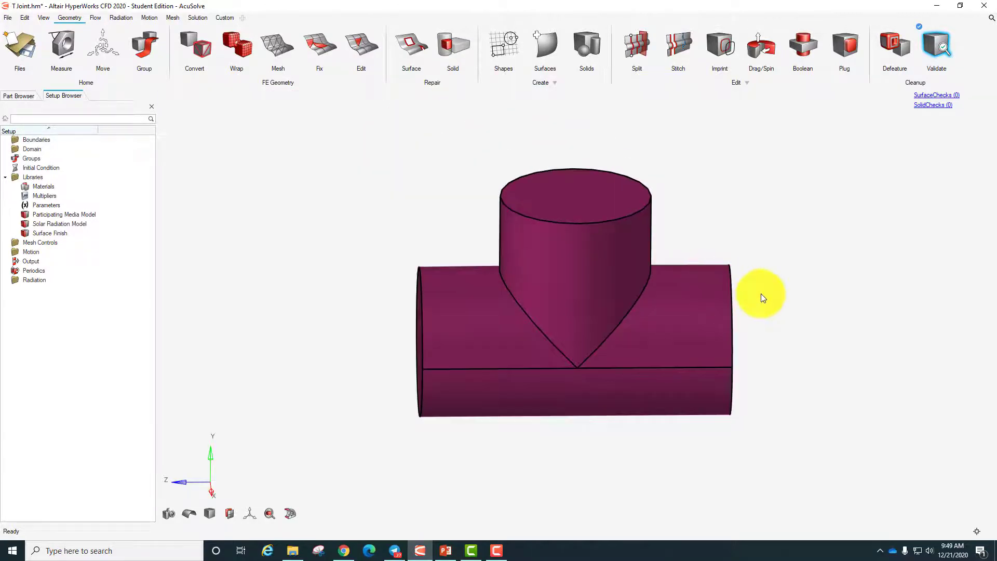
pyautogui.scroll(7, 766, 276)
pyautogui.scroll(-5, 765, 274)
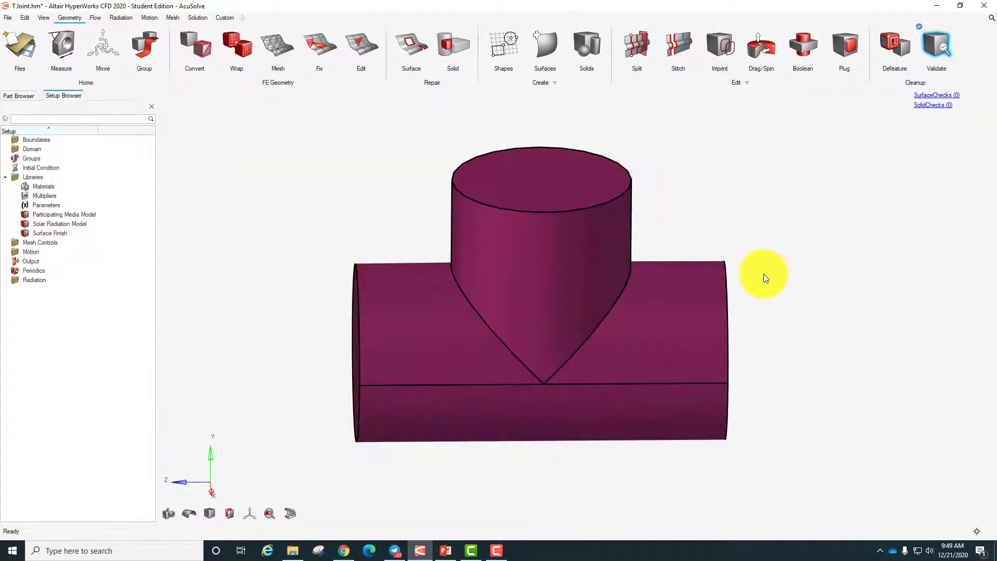
pyautogui.moveTo(763, 273); pyautogui.dragTo(727, 280, button='middle')
pyautogui.moveTo(728, 281); pyautogui.dragTo(737, 276, button='right')
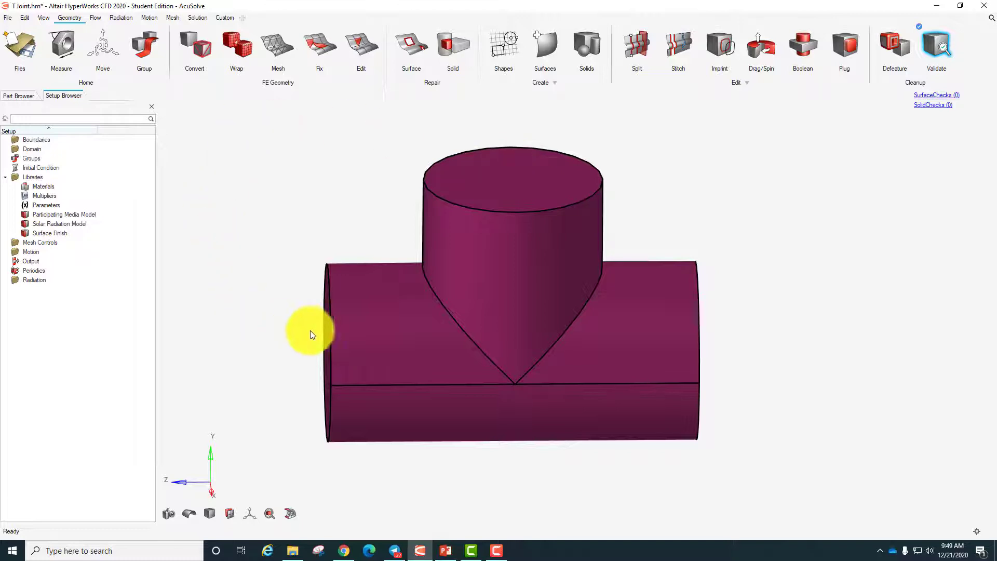
# Inspect the two end faces of the main pipe and the top face of the branch pipe
pyautogui.keyDown('ctrl'); pyautogui.moveTo(305, 327); pyautogui.dragTo(421, 349); pyautogui.keyUp('ctrl')
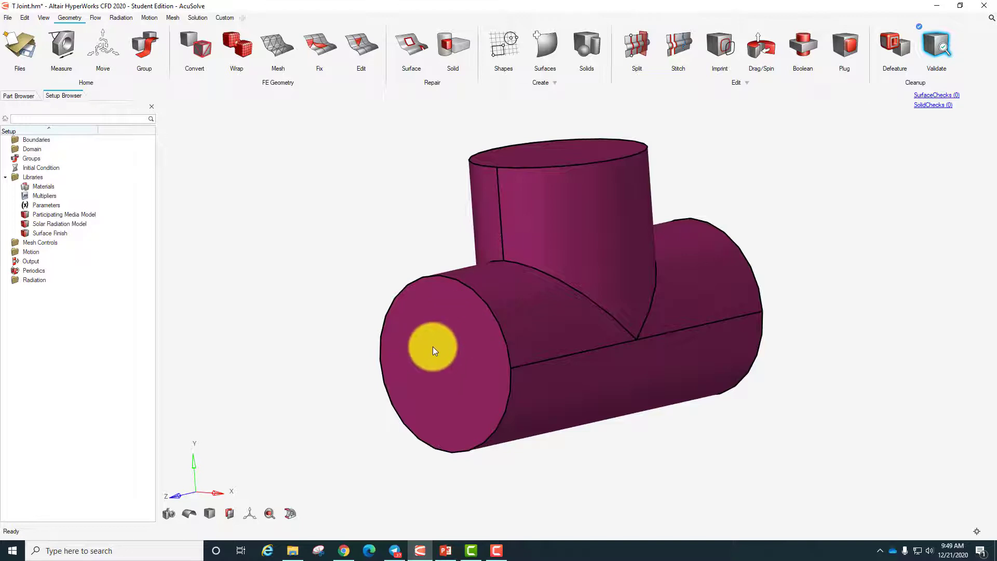
pyautogui.keyDown('ctrl'); pyautogui.moveTo(789, 355); pyautogui.dragTo(717, 343); pyautogui.keyUp('ctrl')
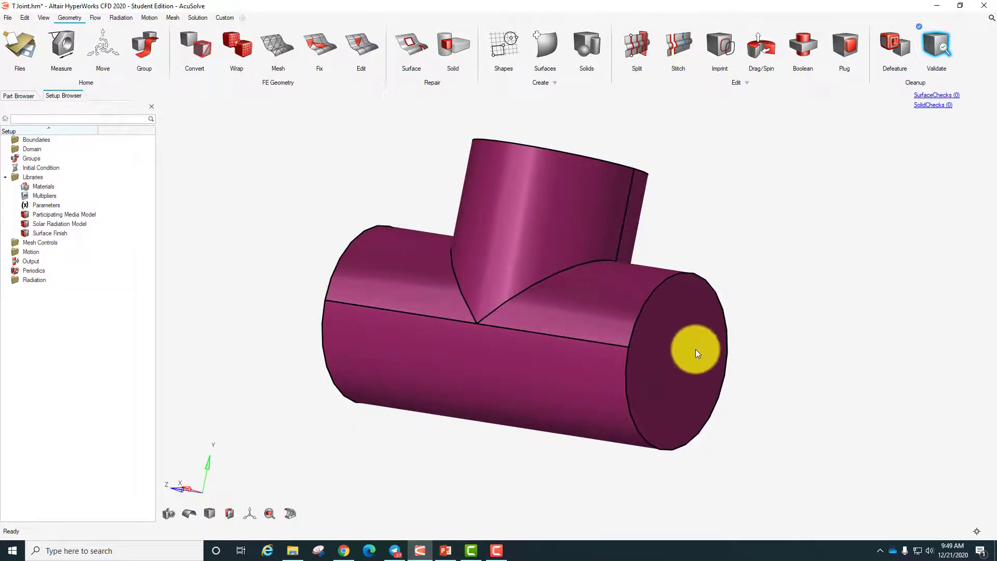
pyautogui.keyDown('ctrl'); pyautogui.moveTo(525, 267); pyautogui.dragTo(519, 373); pyautogui.keyUp('ctrl')
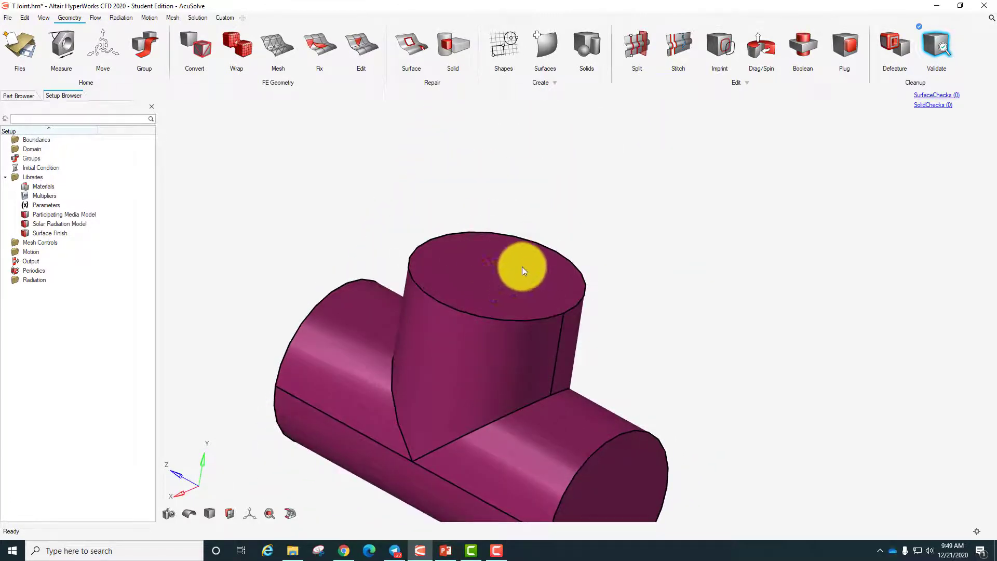
pyautogui.moveTo(562, 343); pyautogui.dragTo(599, 247, button='right')
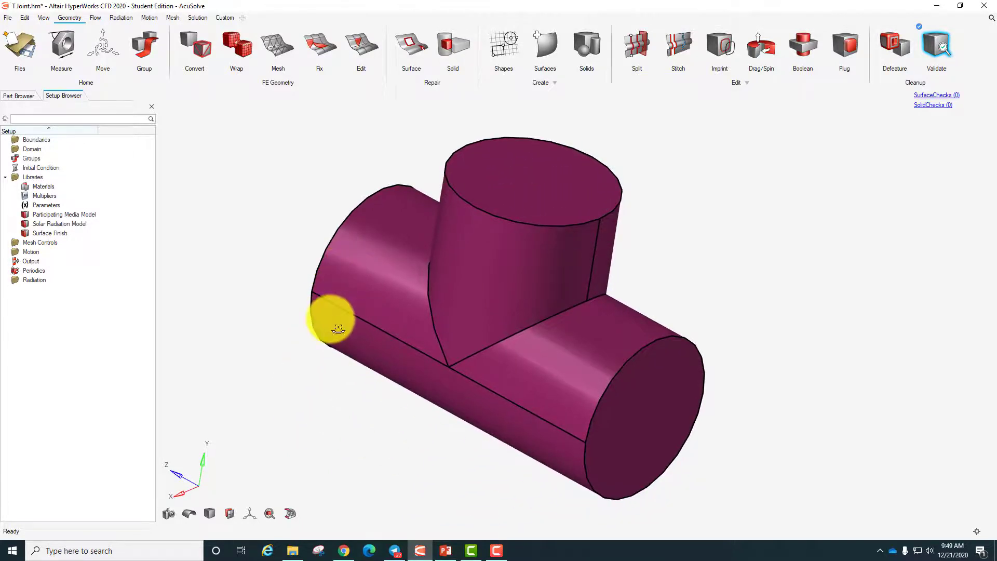
pyautogui.moveTo(338, 329); pyautogui.dragTo(619, 270, button='right')
pyautogui.moveTo(562, 256); pyautogui.dragTo(631, 296, button='right')
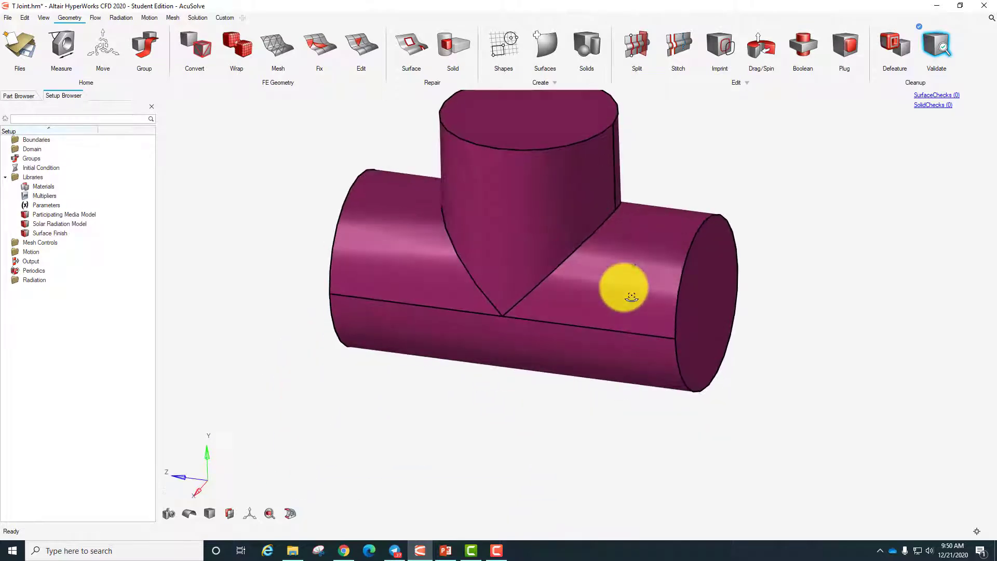
pyautogui.moveTo(631, 296); pyautogui.dragTo(674, 411, button='middle')
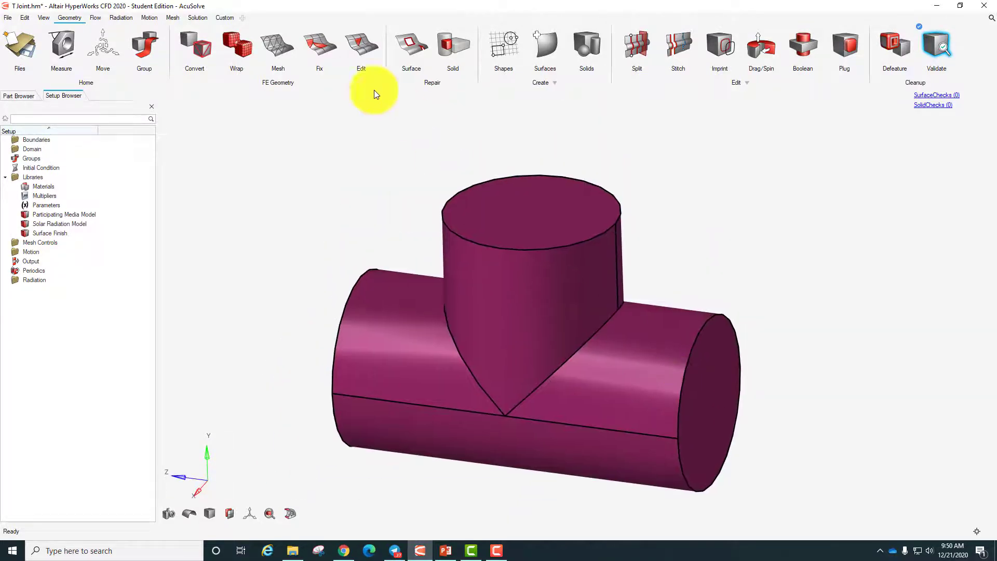
# Review the AcuSolve global settings for time, turbulent flow, heat transfer, multifluid and solver controls, and leave the physics setup
pyautogui.click(94, 19)
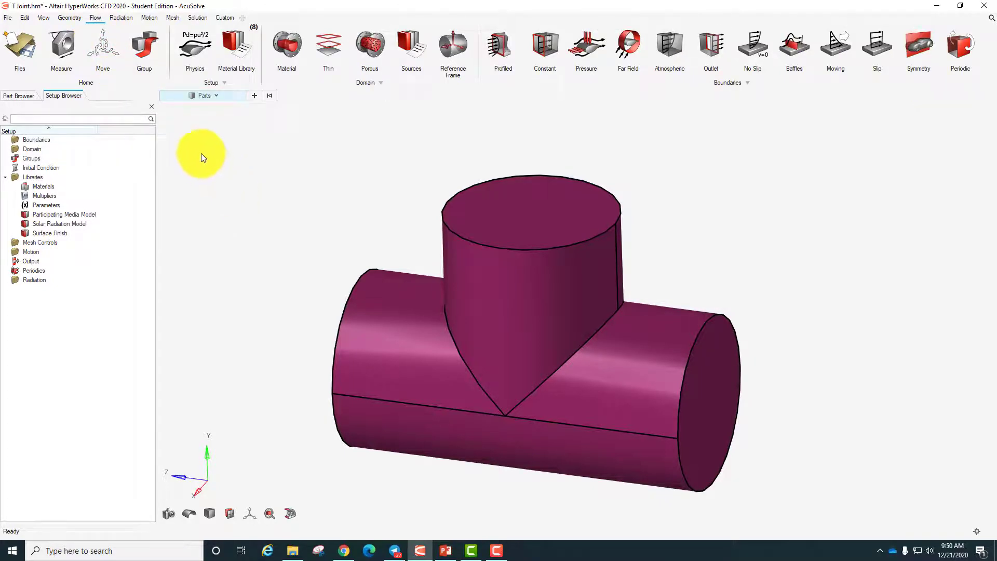
pyautogui.click(191, 50)
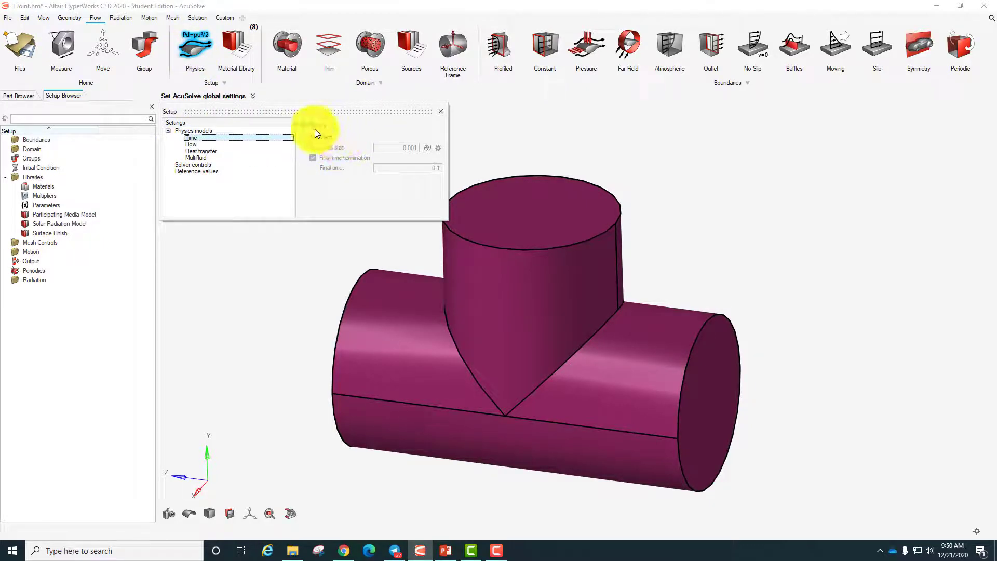
pyautogui.click(192, 146)
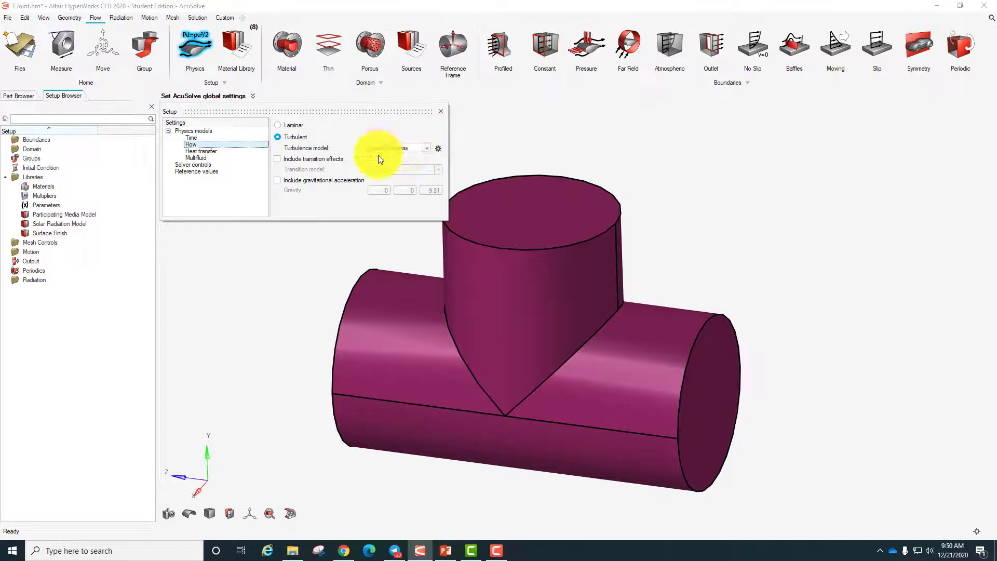
pyautogui.click(192, 165)
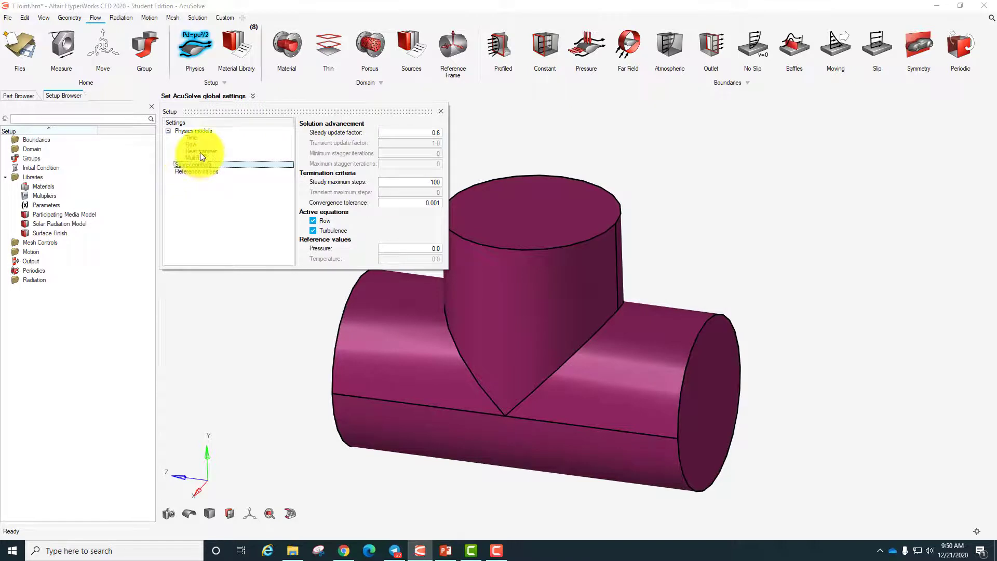
pyautogui.click(200, 151)
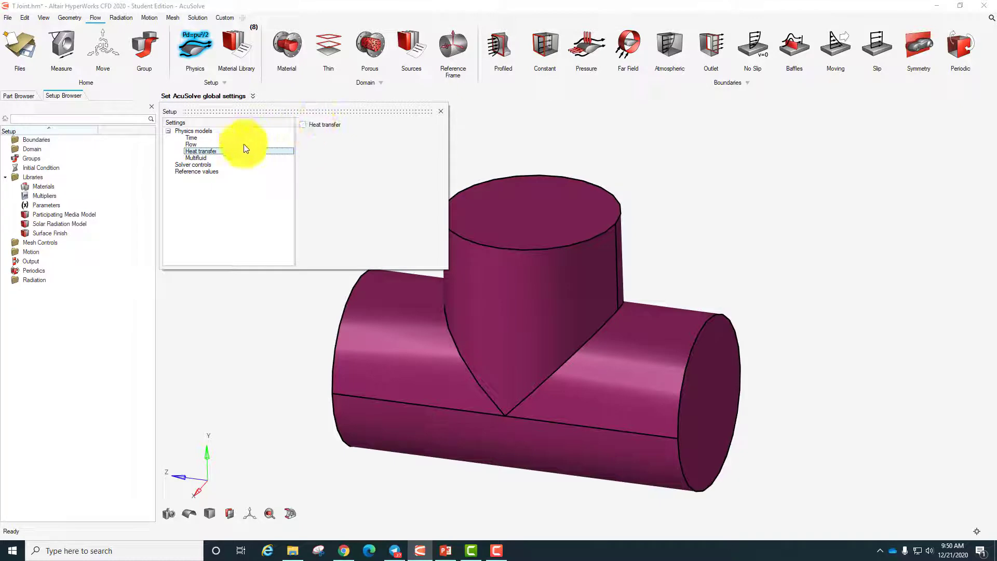
pyautogui.click(219, 158)
pyautogui.click(212, 165)
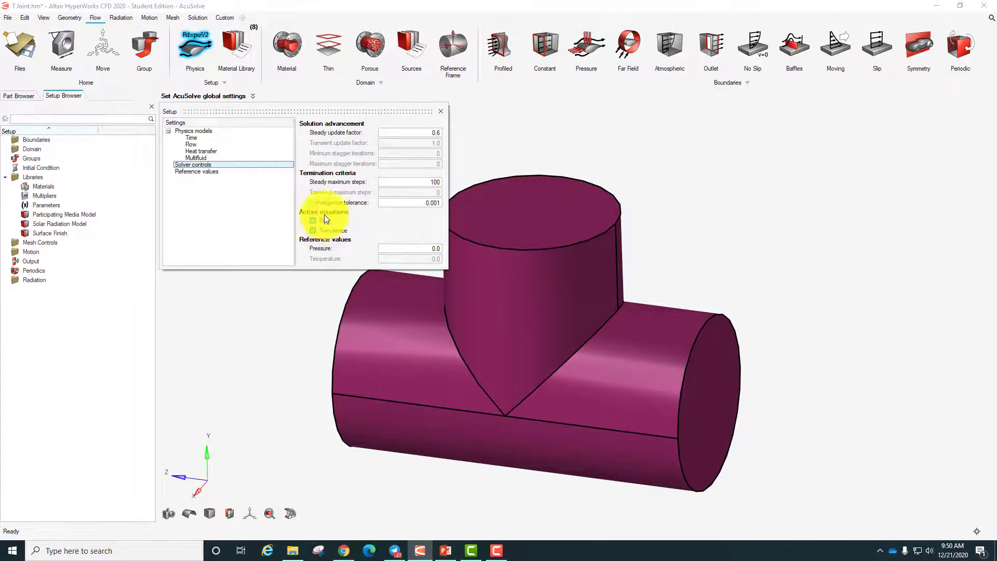
pyautogui.click(441, 114)
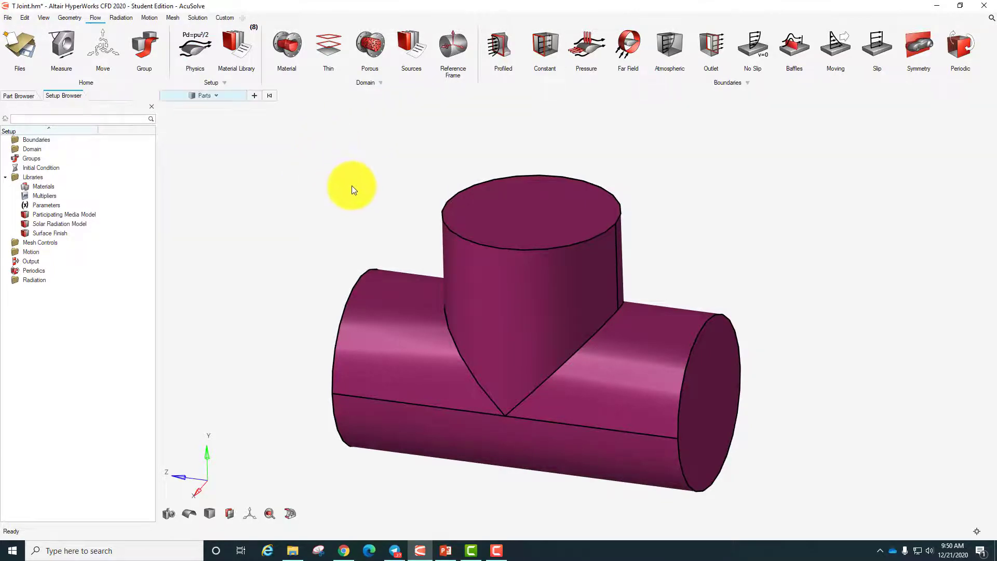
# Assign Water as the material of the T-joint solid
pyautogui.moveTo(352, 186); pyautogui.dragTo(321, 143, button='middle')
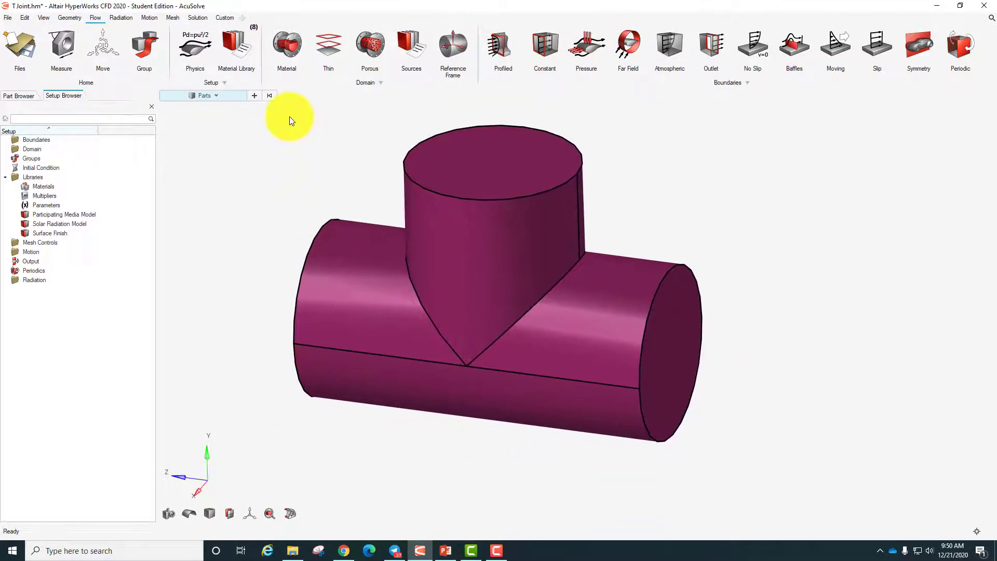
pyautogui.click(288, 48)
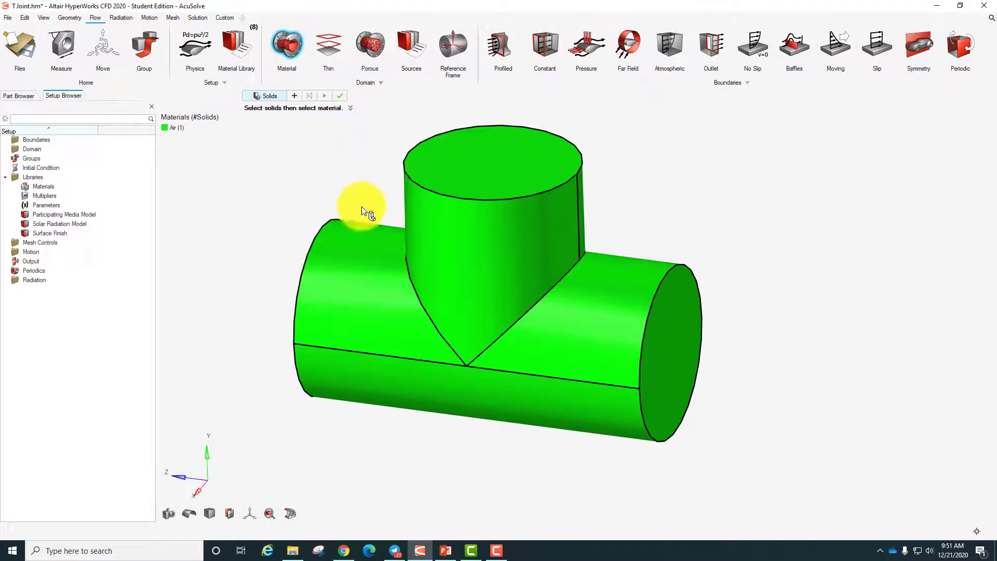
pyautogui.click(391, 298)
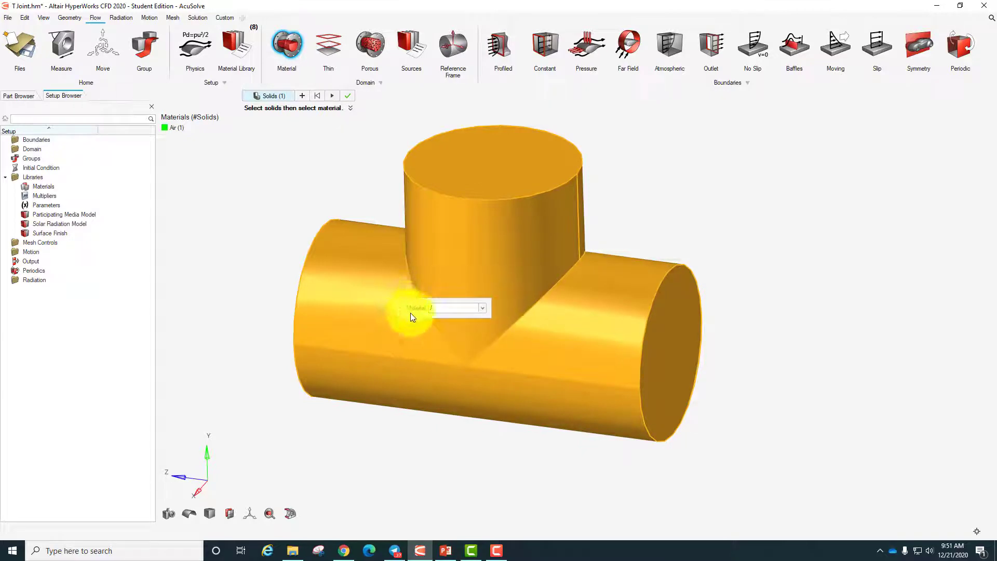
pyautogui.click(486, 311)
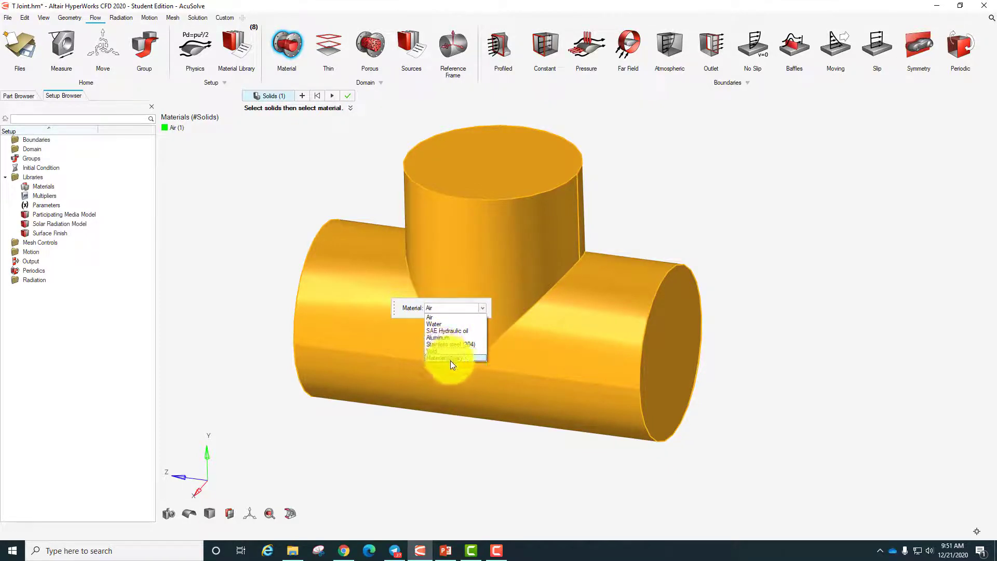
pyautogui.click(443, 325)
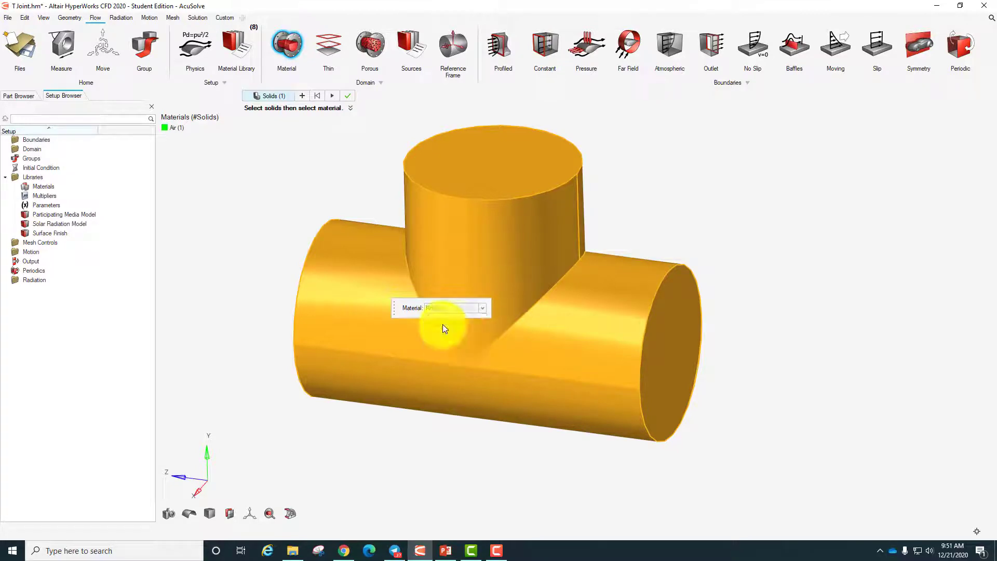
pyautogui.click(350, 99)
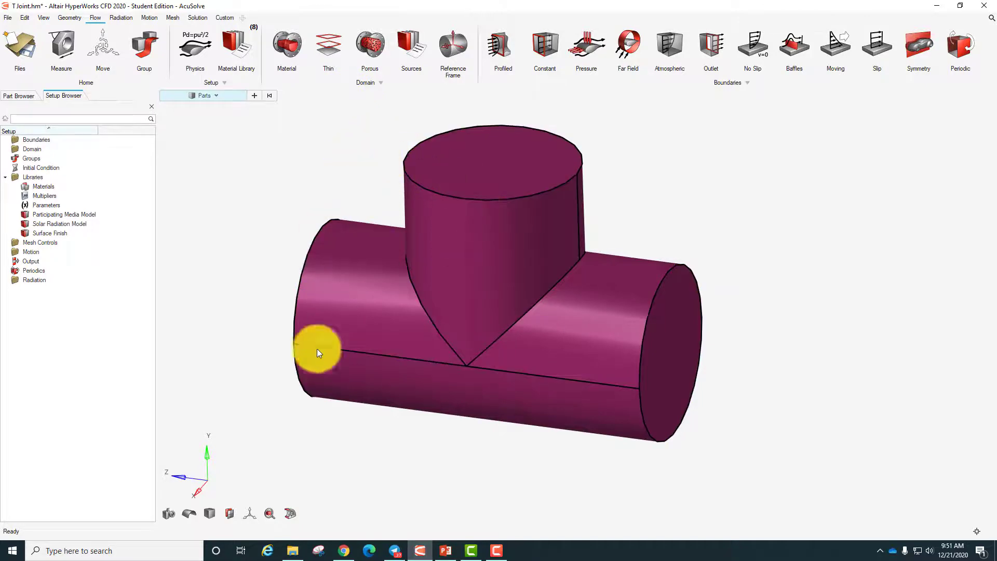
# Define a profiled inlet on the main pipe's +Z end face with an average velocity of 1.5
pyautogui.moveTo(295, 291); pyautogui.dragTo(853, 398, button='middle')
pyautogui.moveTo(570, 499); pyautogui.dragTo(488, 333, button='middle')
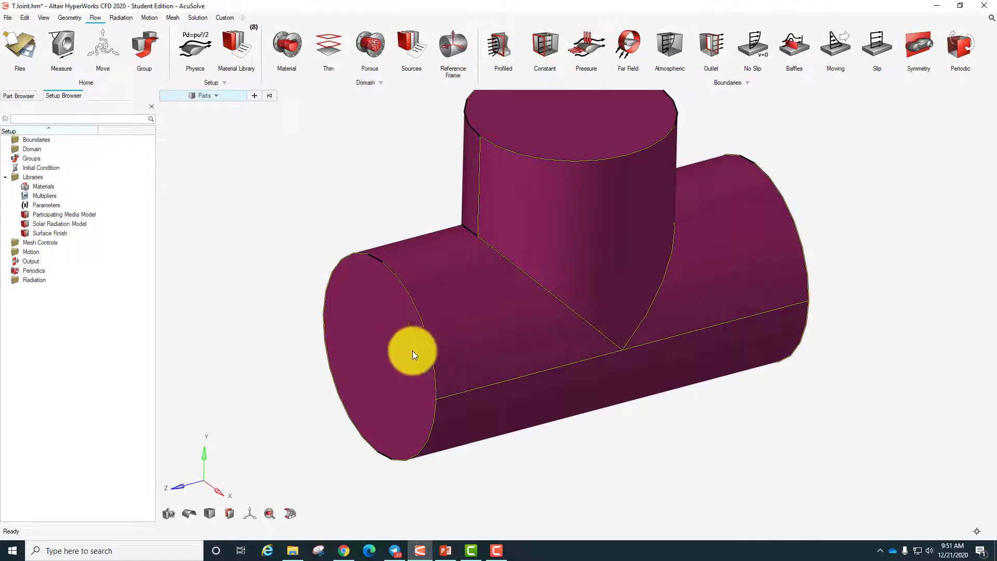
pyautogui.scroll(-3, 454, 354)
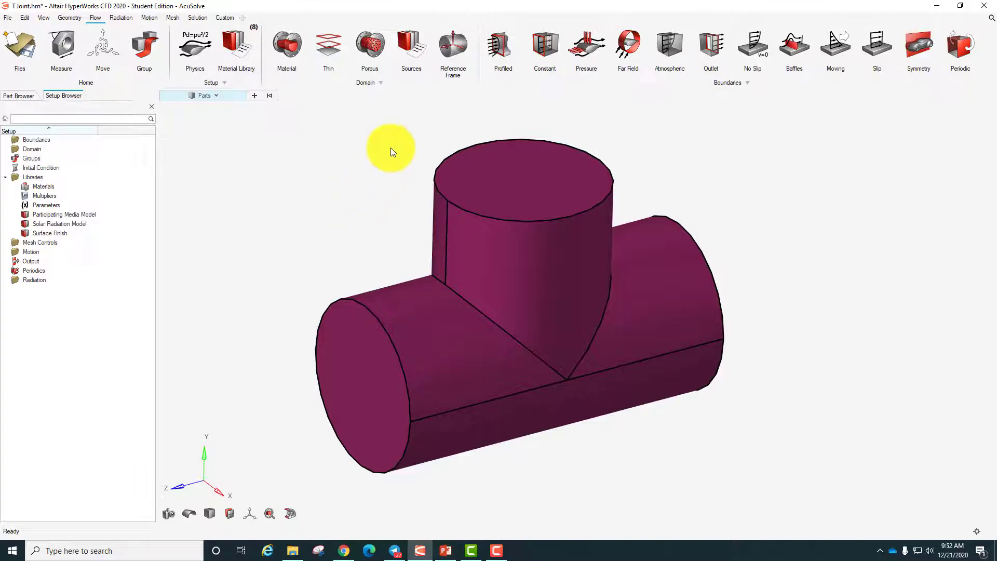
pyautogui.click(497, 49)
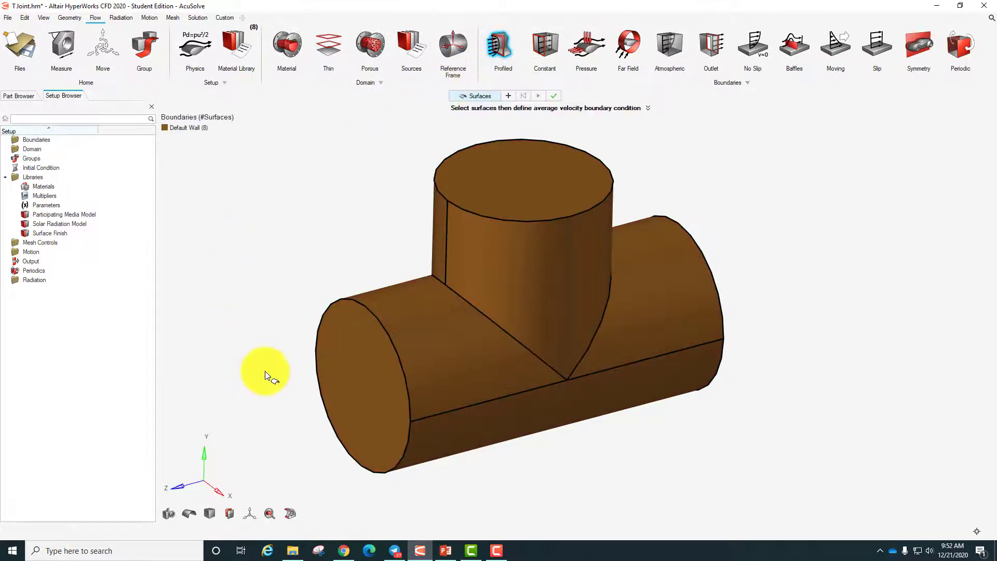
pyautogui.click(360, 370)
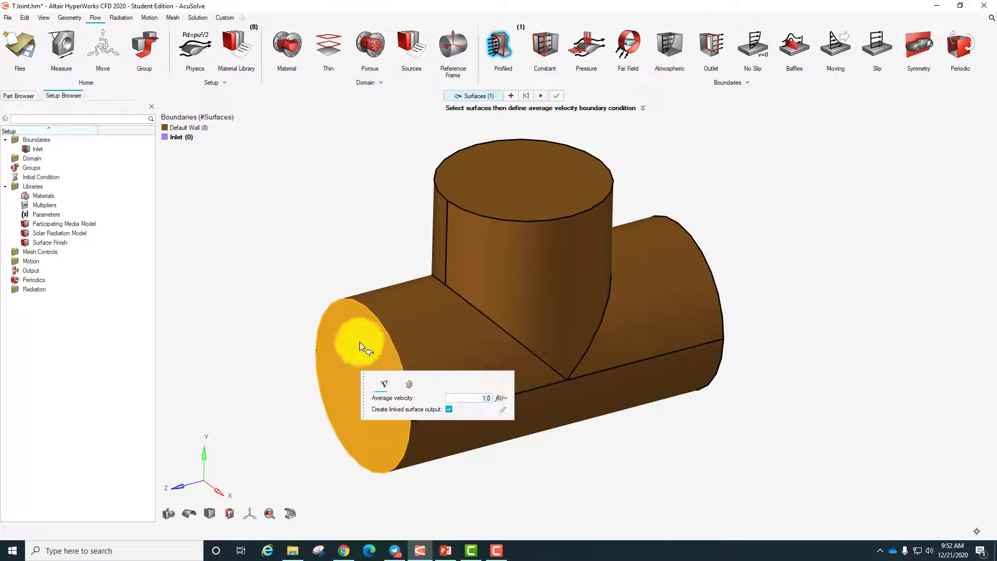
pyautogui.press('BackSpace')
pyautogui.write('5')
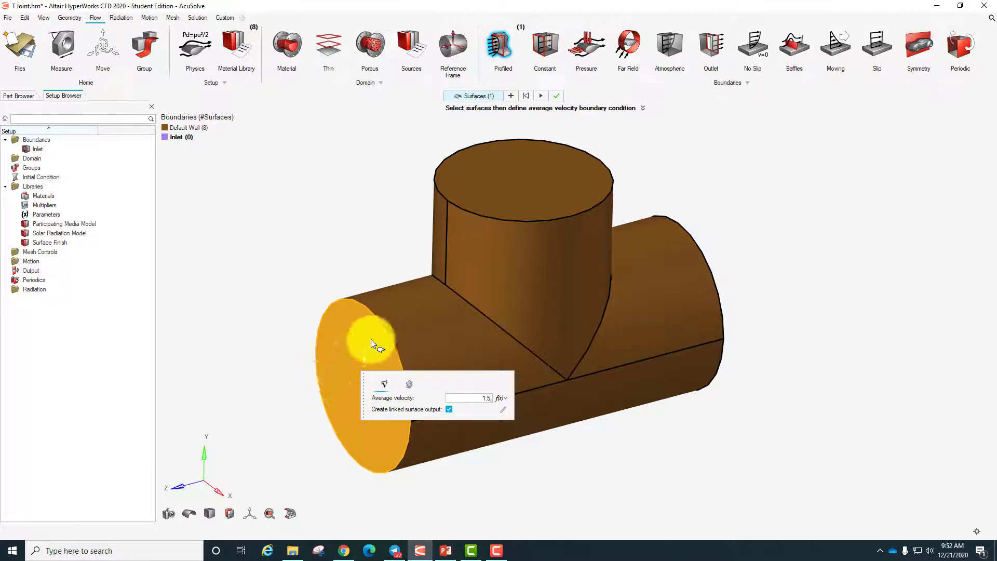
pyautogui.click(563, 101)
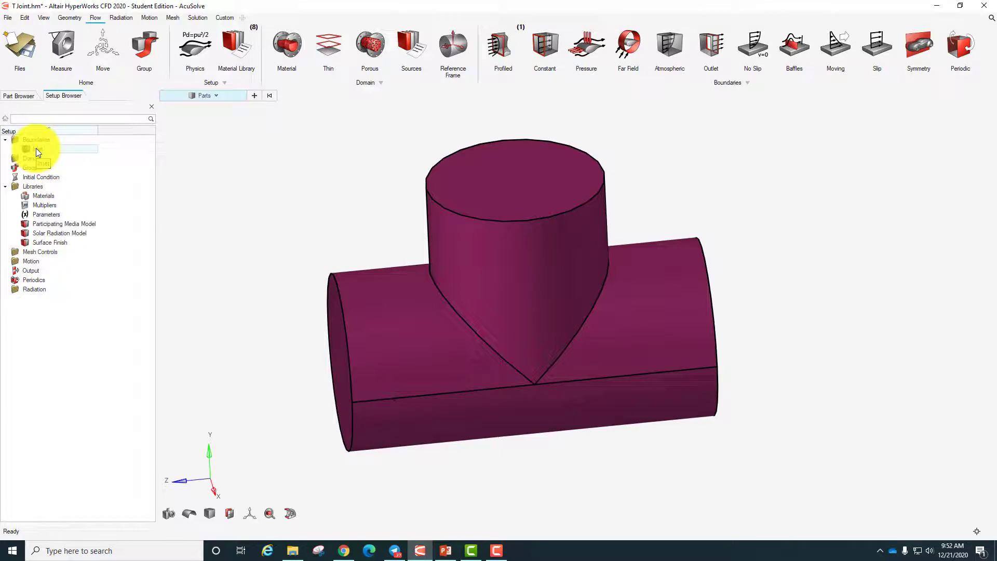
# Reopen the existing Inlet boundary to check its surface and average velocity, and leave it as it is
pyautogui.rightClick(36, 148)
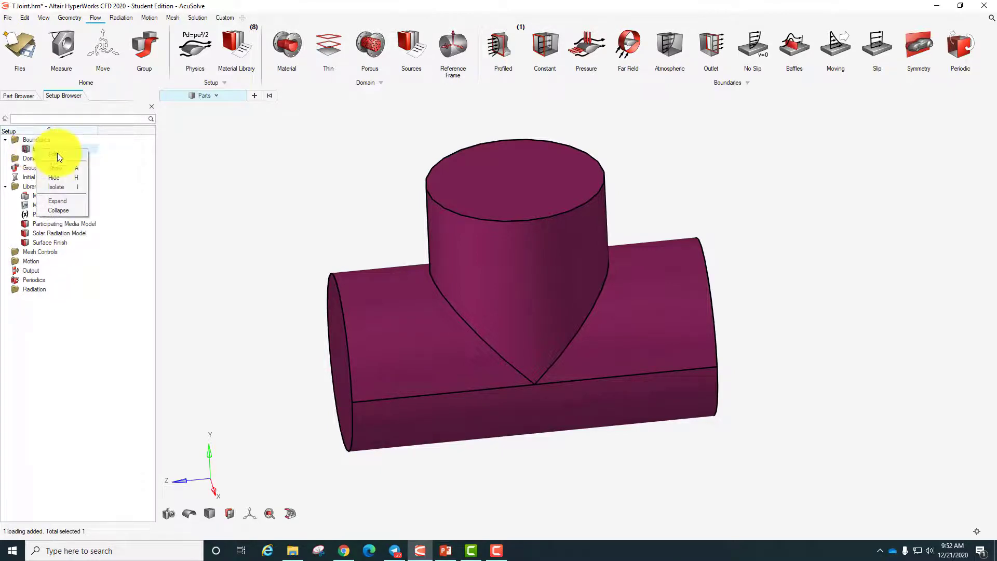
pyautogui.click(57, 154)
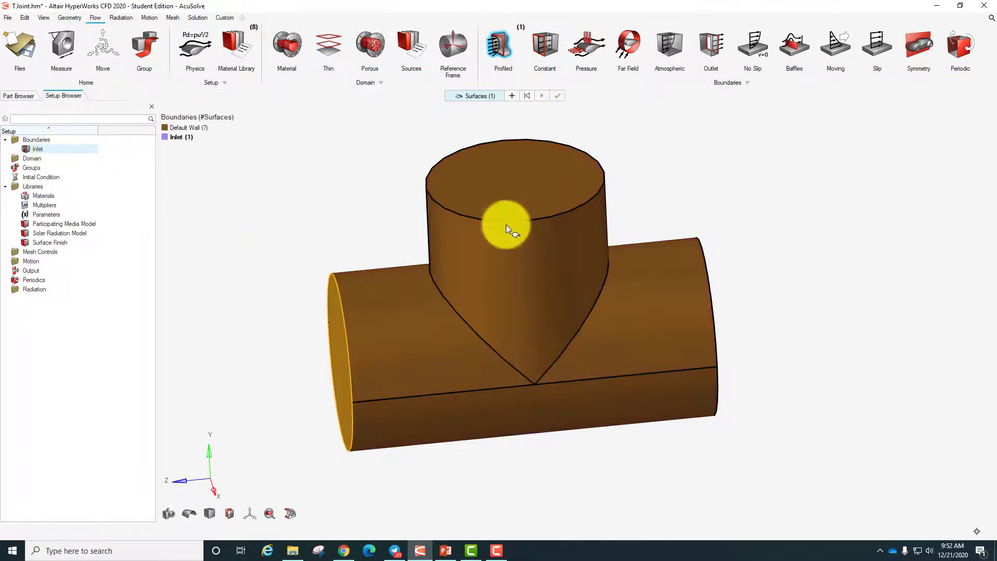
pyautogui.click(185, 136)
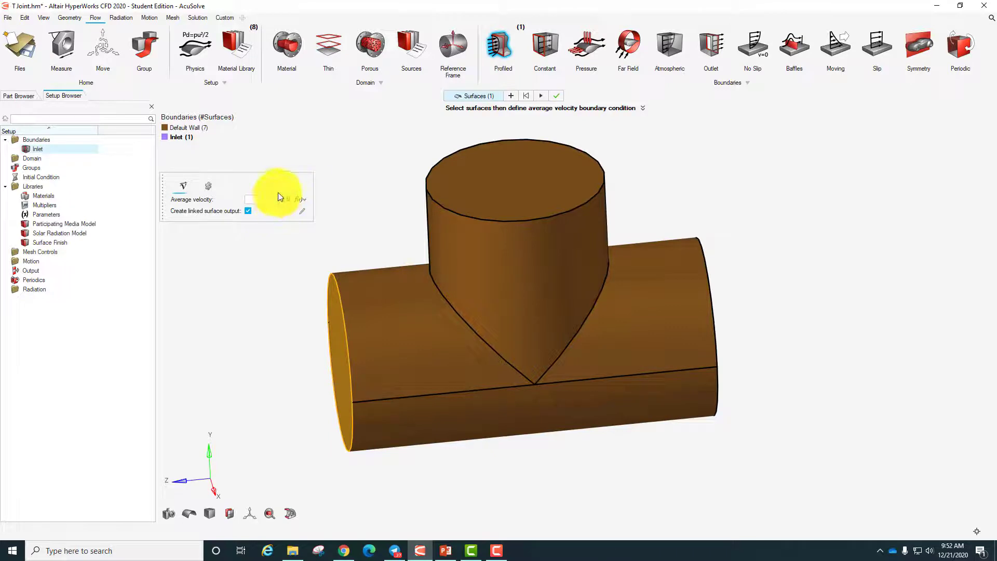
pyautogui.click(329, 173)
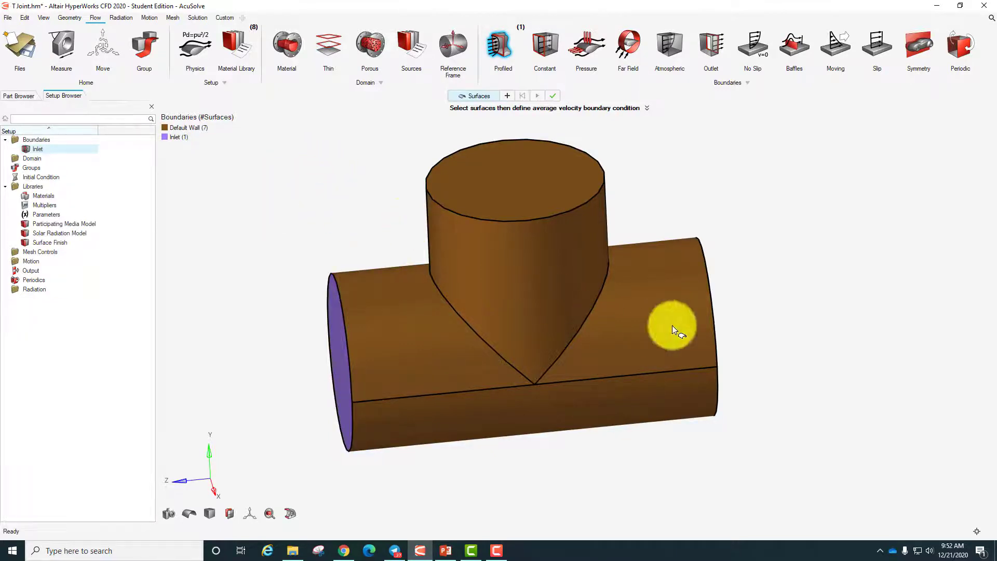
pyautogui.moveTo(525, 241); pyautogui.dragTo(518, 239, button='middle')
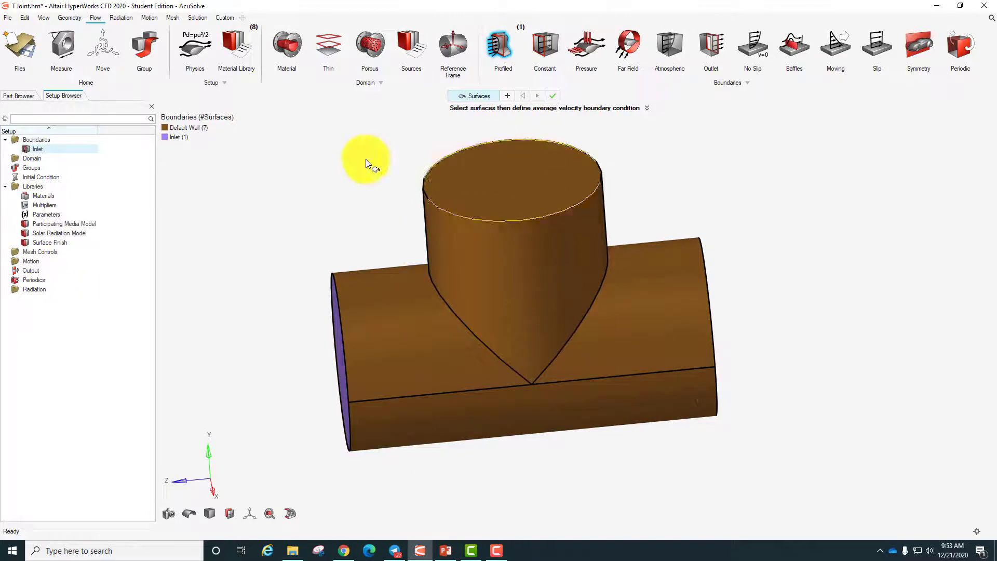
pyautogui.press('Escape')
# Define a second profiled inlet on the main pipe's opposite (-Z) end face with an average velocity of 1.0
pyautogui.moveTo(746, 463); pyautogui.dragTo(545, 437, button='middle')
pyautogui.moveTo(404, 158); pyautogui.dragTo(367, 151, button='middle')
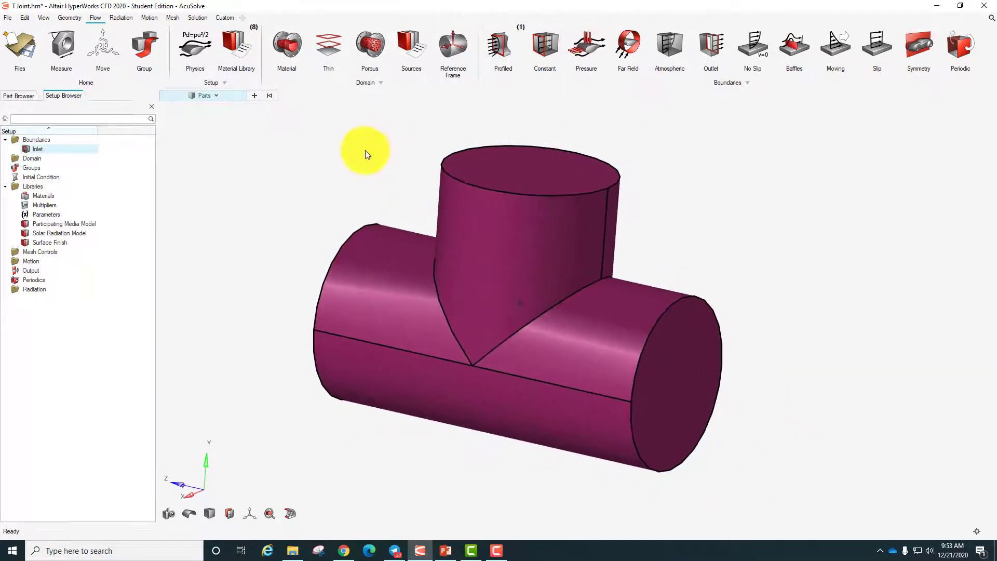
pyautogui.click(497, 42)
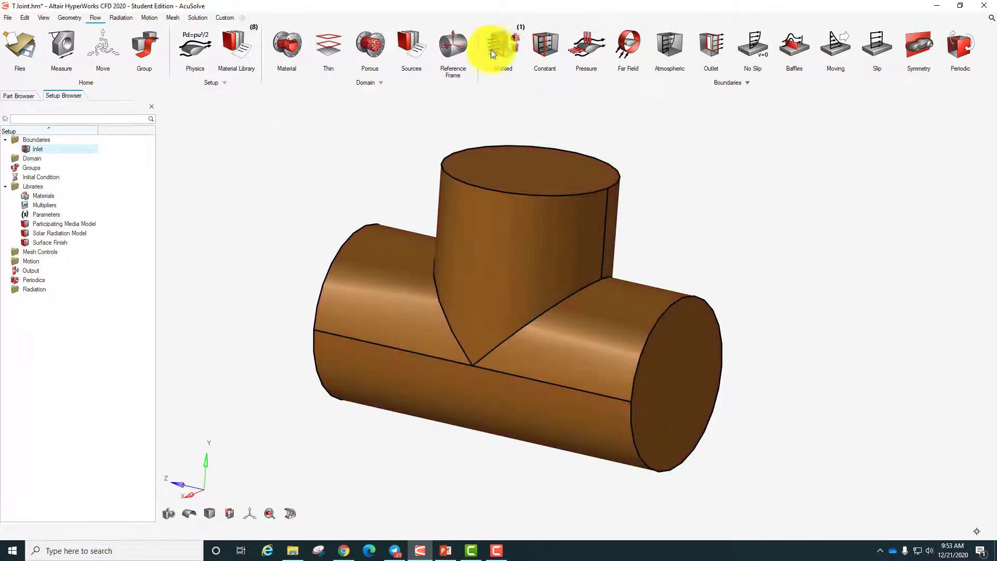
pyautogui.click(684, 363)
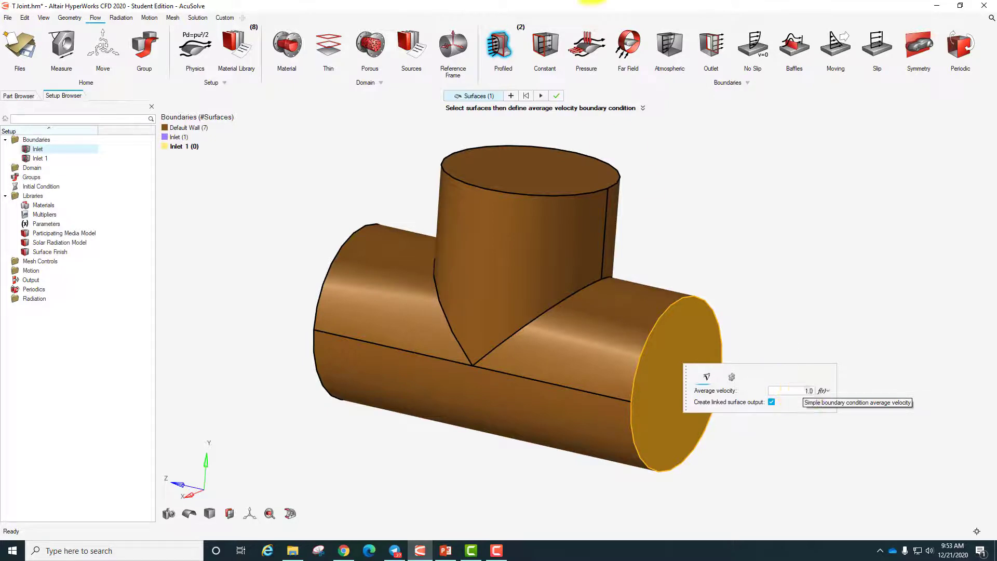
pyautogui.click(556, 98)
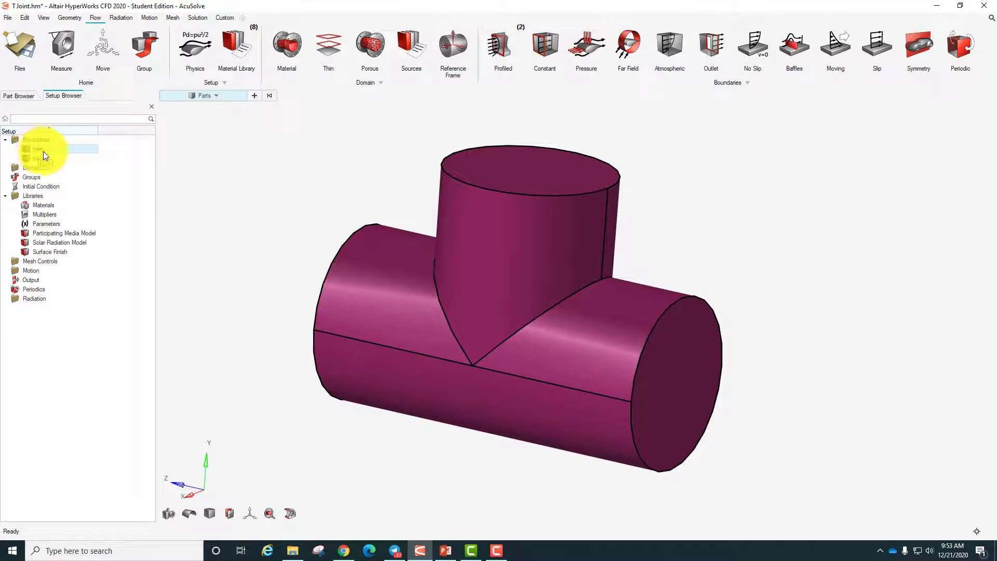
# Define an outlet on the top face of the branch pipe with static pressure and pressure loss factor of 0.0
pyautogui.moveTo(288, 273); pyautogui.dragTo(331, 285, button='middle')
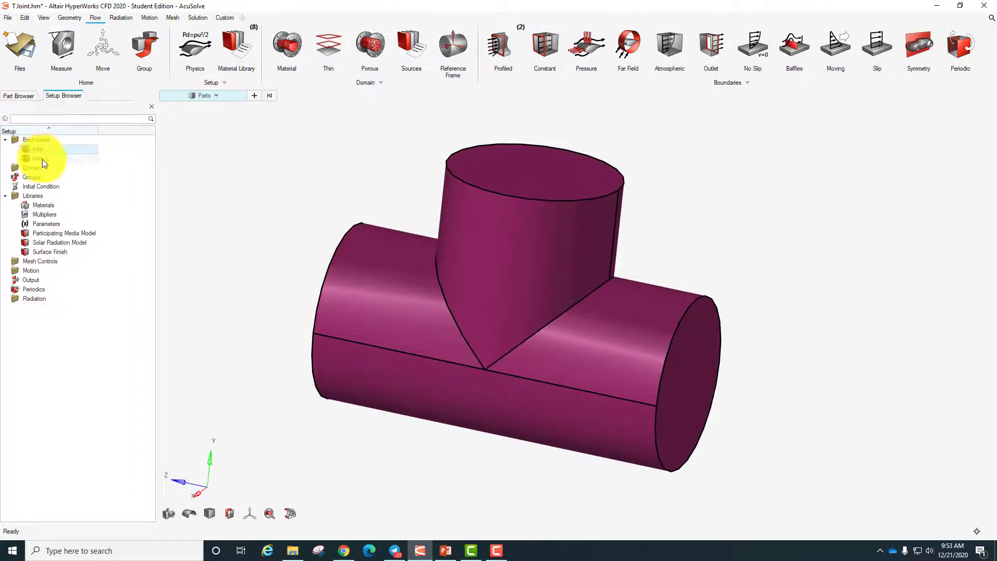
pyautogui.moveTo(679, 233); pyautogui.dragTo(644, 258, button='middle')
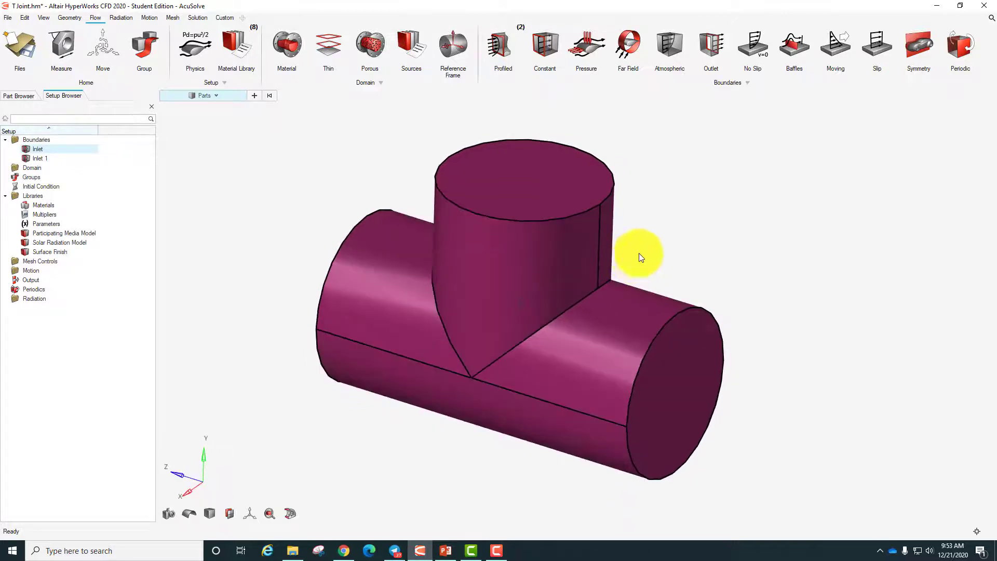
pyautogui.click(715, 42)
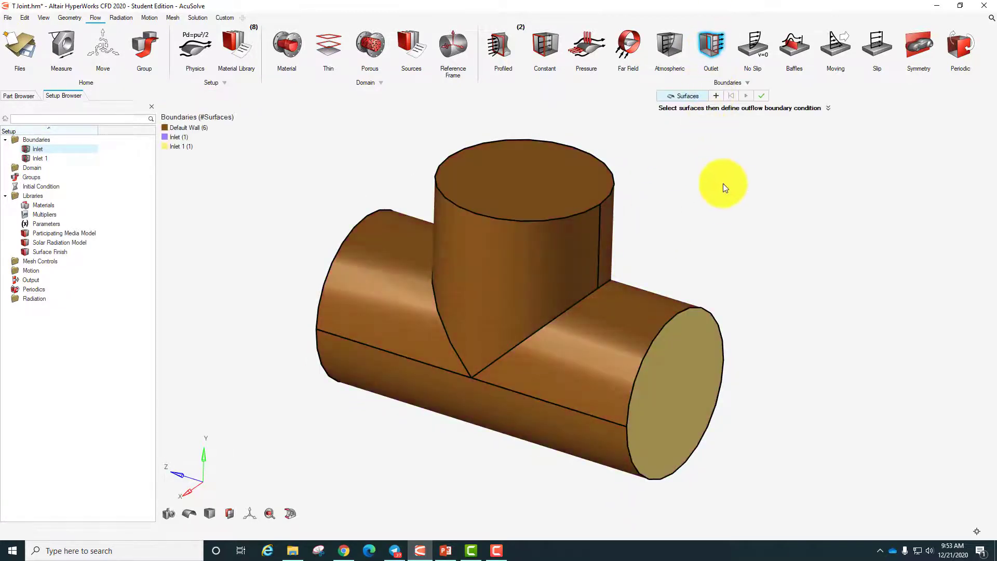
pyautogui.click(522, 173)
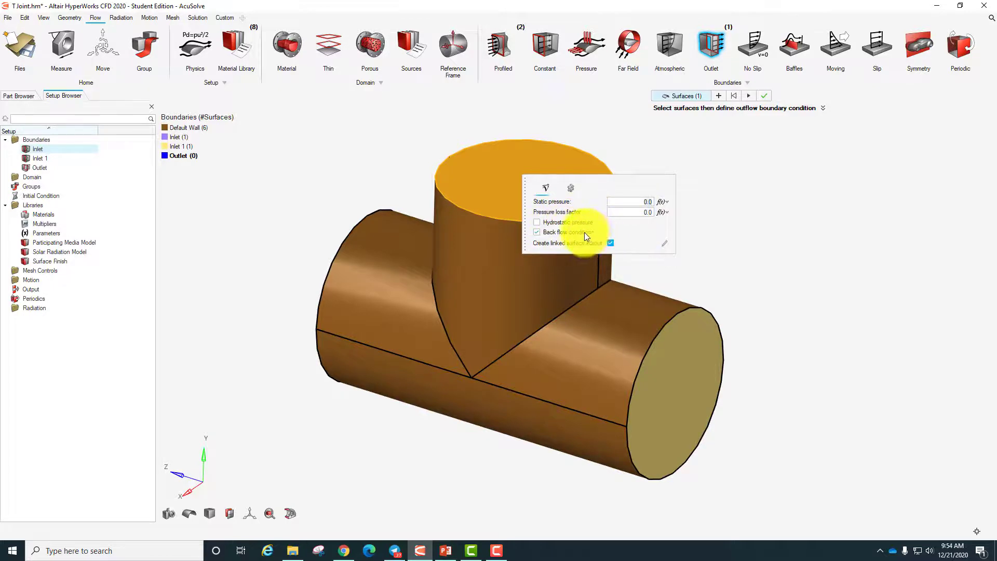
pyautogui.click(769, 95)
# Generate the surface and volume mesh of the T-joint with an average element size of 5
pyautogui.moveTo(742, 230)
pyautogui.keyDown('ctrl'); pyautogui.mouseDown()
pyautogui.moveTo(674, 271)
pyautogui.moveTo(509, 283)
pyautogui.moveTo(577, 238)
pyautogui.moveTo(730, 227)
pyautogui.mouseUp(); pyautogui.keyUp('ctrl')
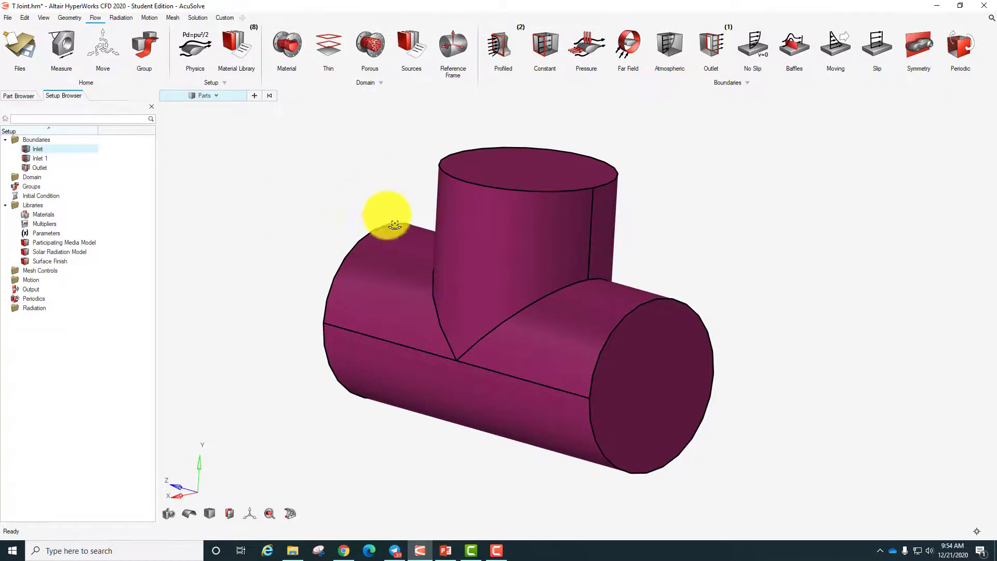
pyautogui.moveTo(385, 213); pyautogui.dragTo(561, 213, button='right')
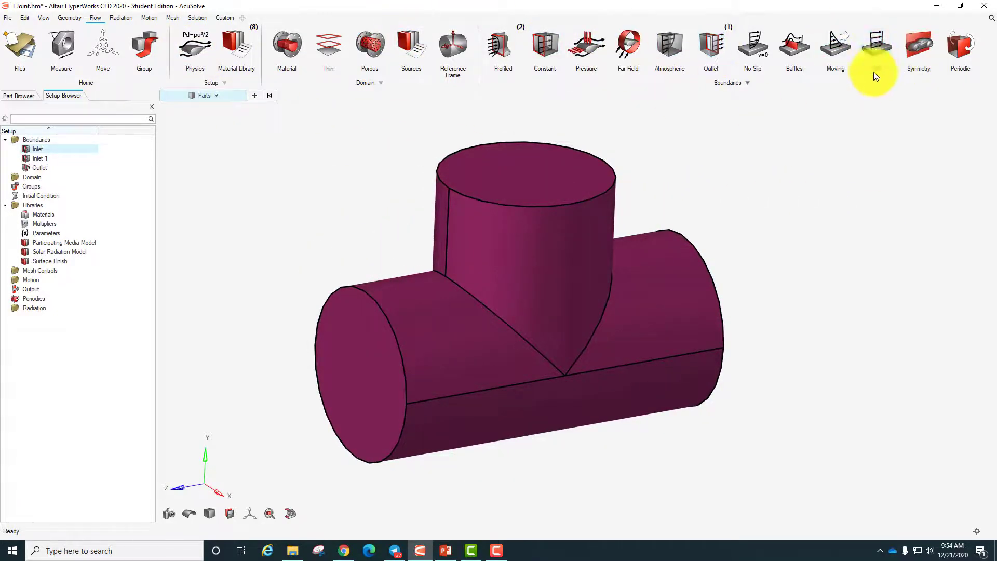
pyautogui.click(172, 18)
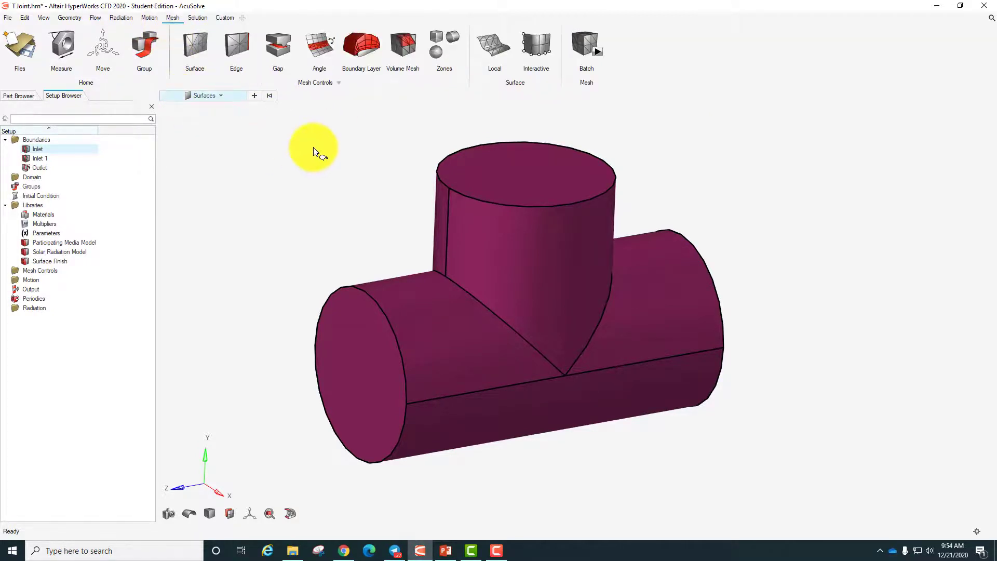
pyautogui.click(585, 42)
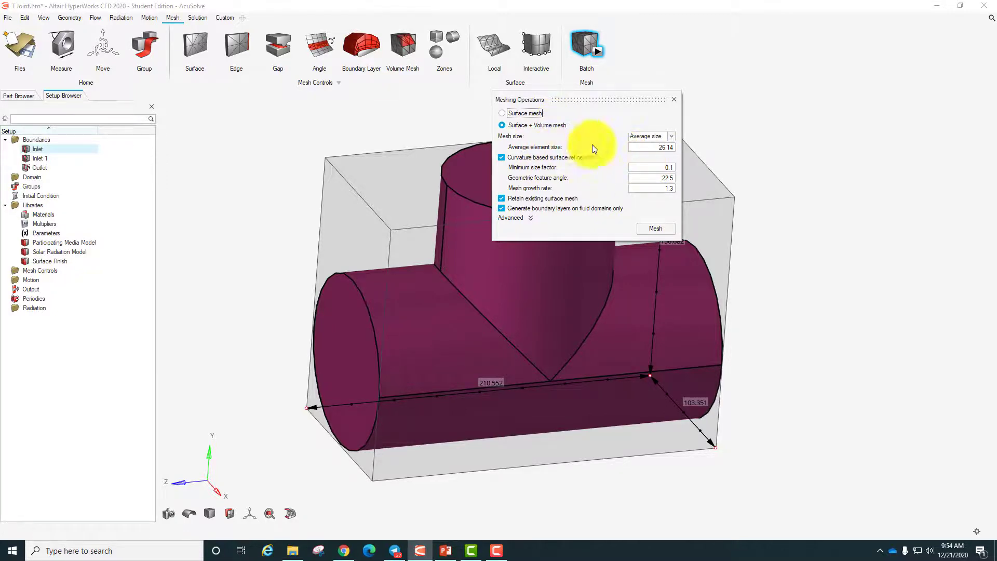
pyautogui.moveTo(658, 148); pyautogui.dragTo(686, 148)
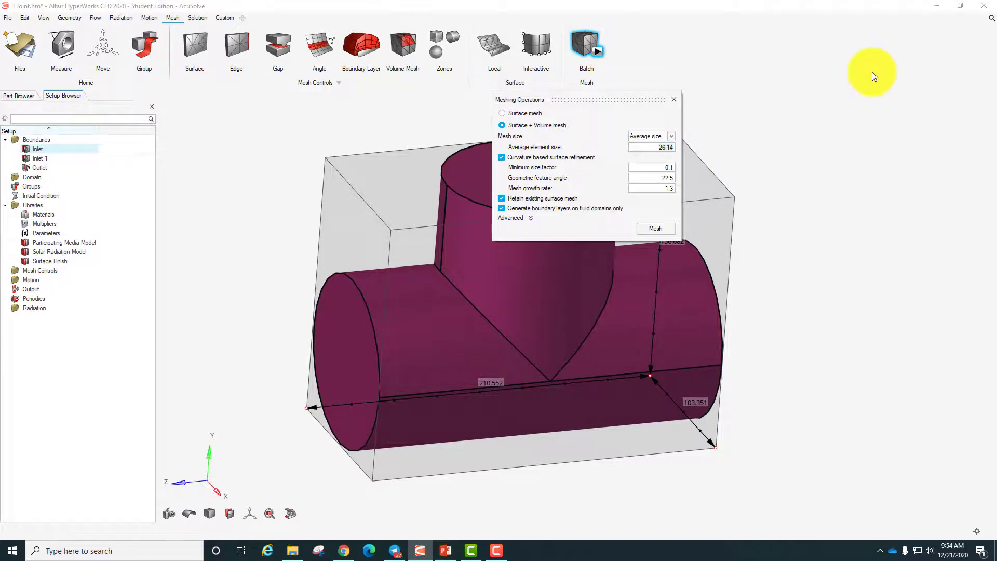
pyautogui.write('5')
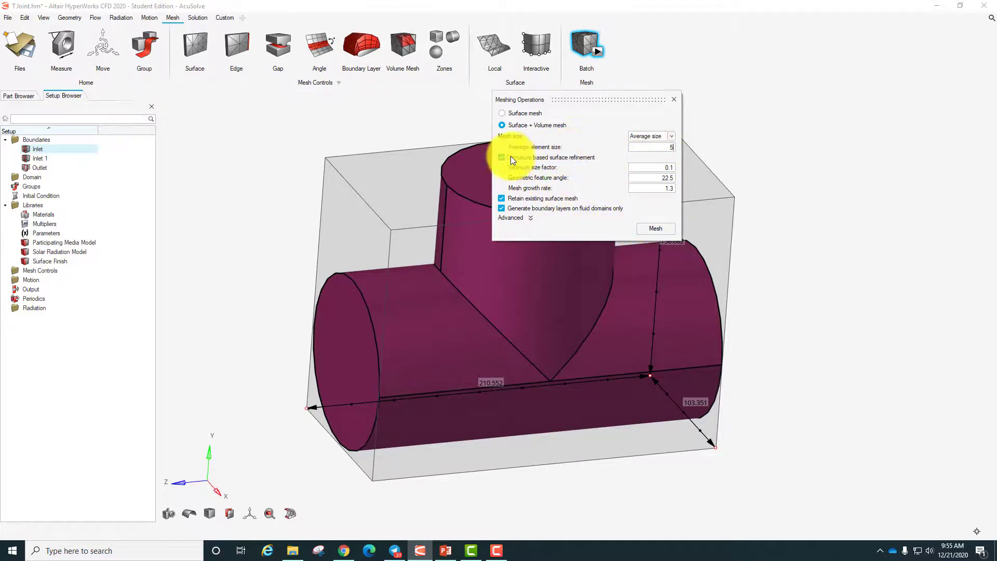
pyautogui.click(653, 231)
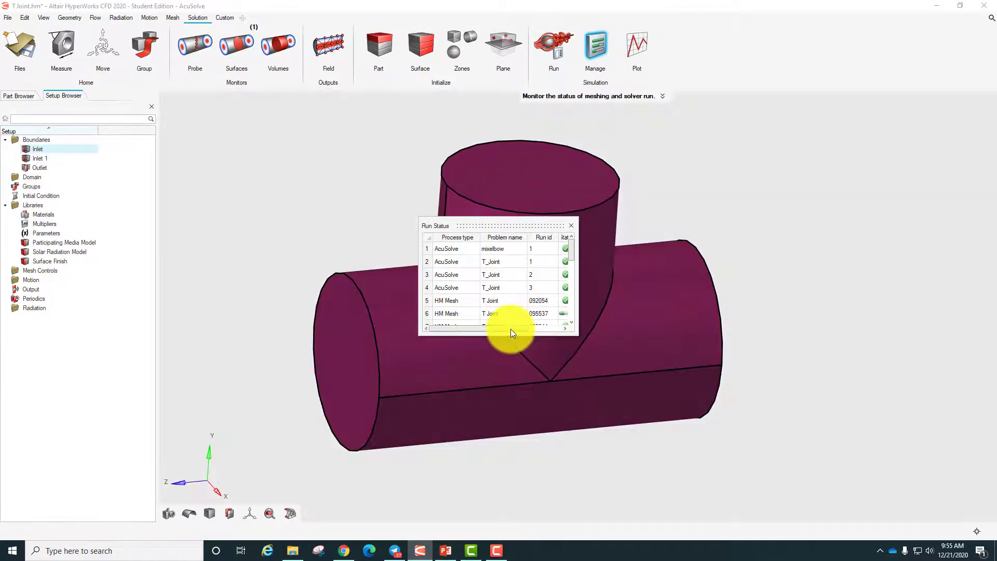
# Check the mesh runs in the run status list, close it, and inspect the meshed T-joint from several sides
pyautogui.moveTo(511, 329); pyautogui.dragTo(547, 327)
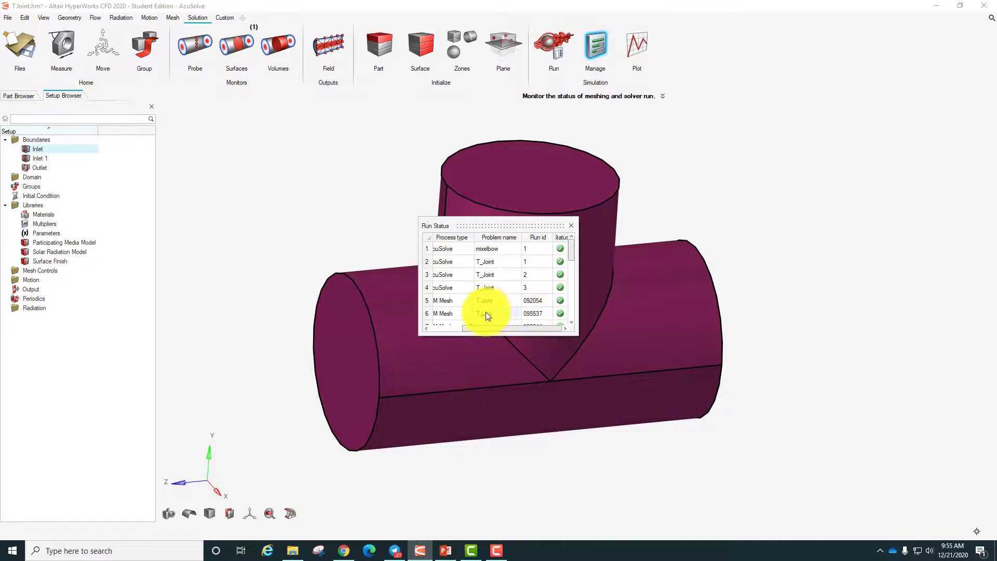
pyautogui.scroll(-5, 534, 293)
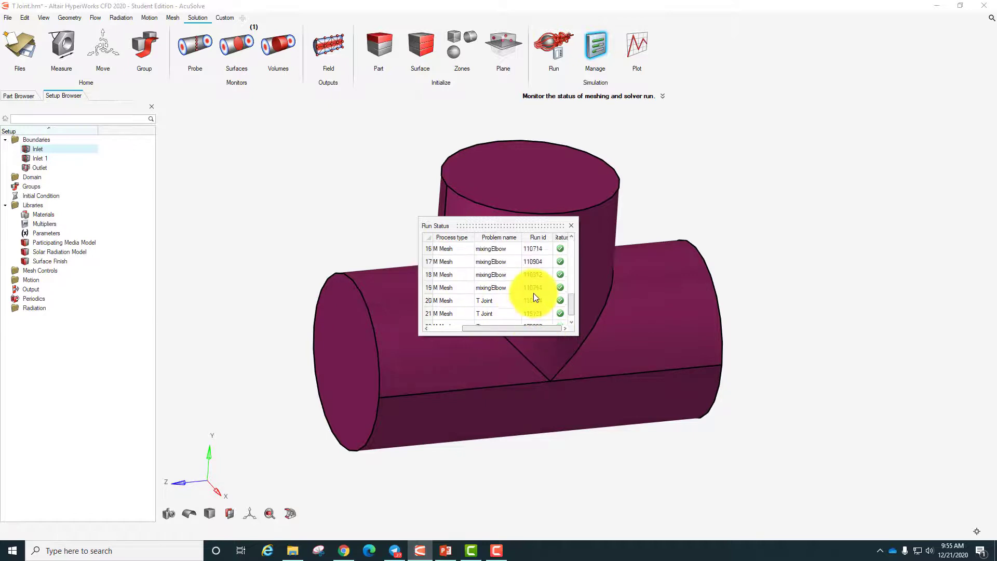
pyautogui.scroll(5, 529, 316)
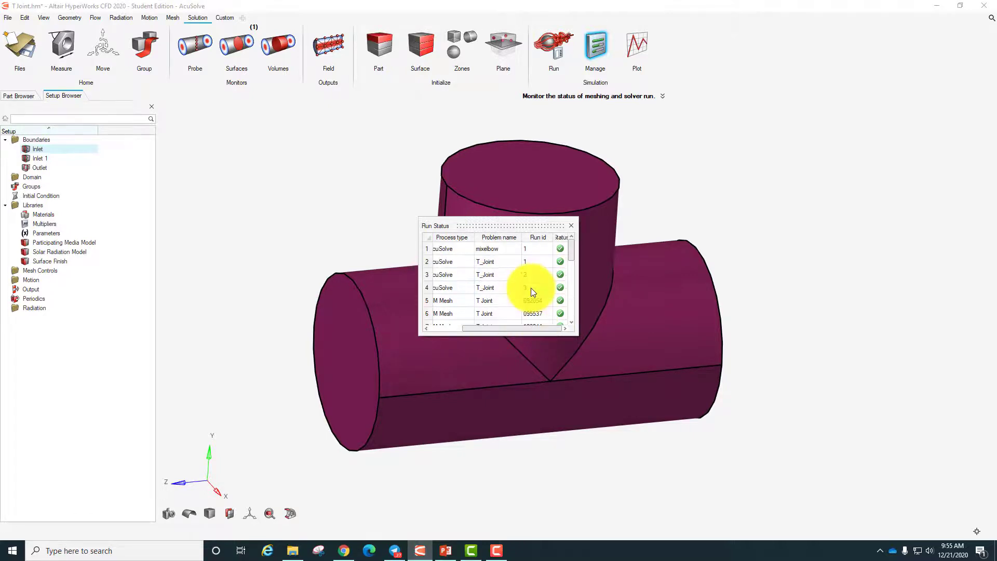
pyautogui.click(573, 229)
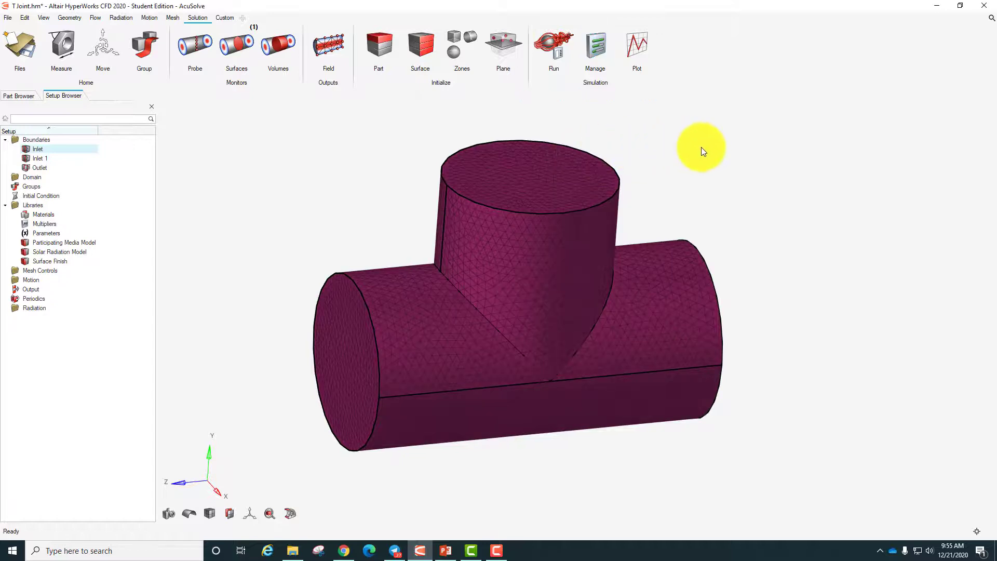
pyautogui.moveTo(656, 159); pyautogui.dragTo(735, 202, button='middle')
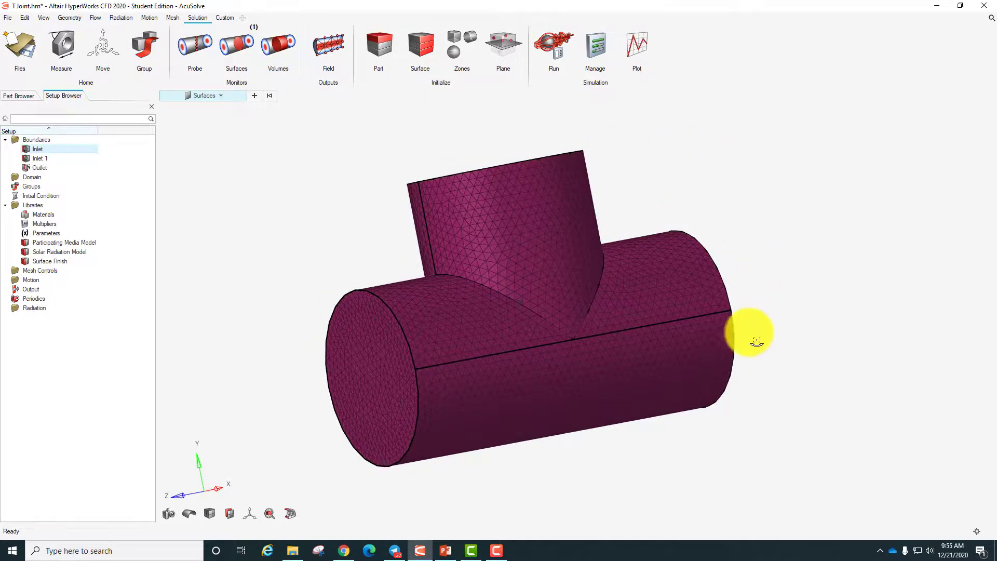
pyautogui.moveTo(748, 333); pyautogui.dragTo(555, 225, button='middle')
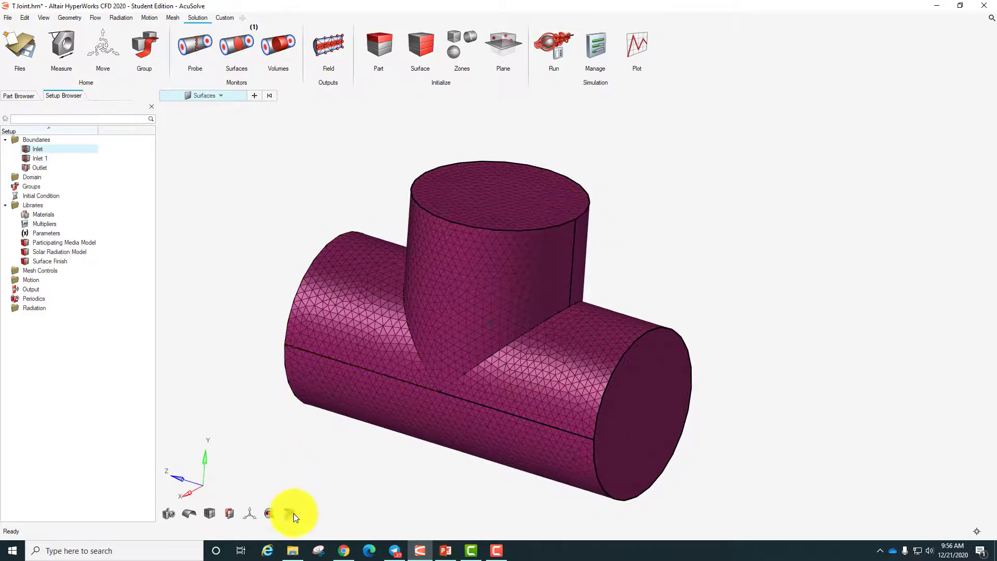
# Add a section cut normal to Y through the main pipe and examine the volume mesh inside
pyautogui.click(292, 514)
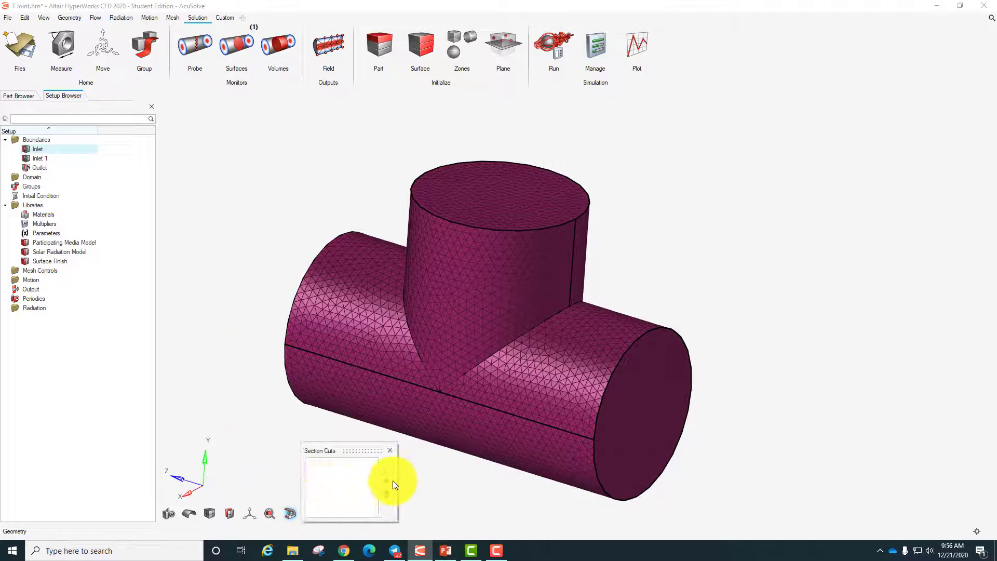
pyautogui.click(387, 481)
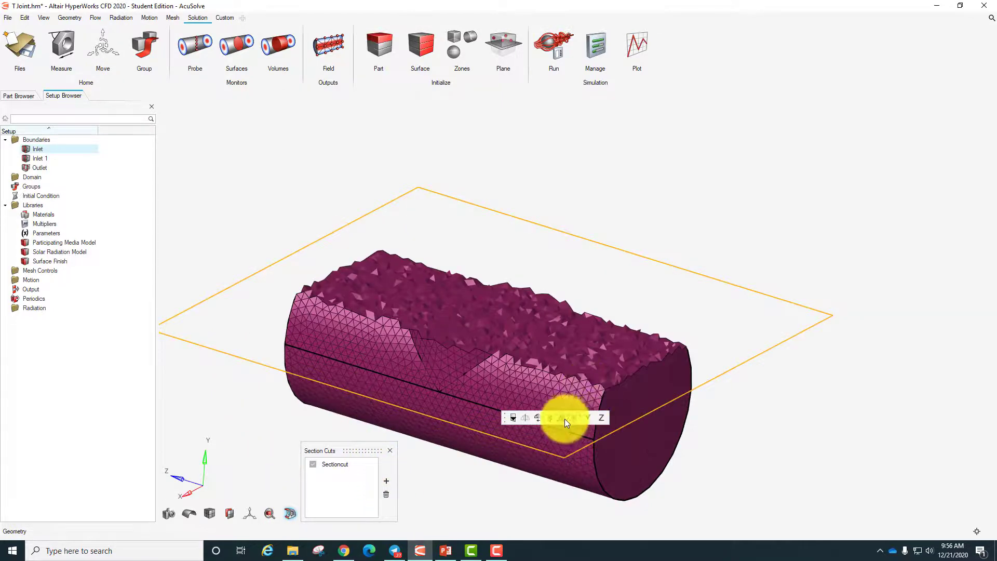
pyautogui.moveTo(696, 301); pyautogui.dragTo(419, 273, button='right')
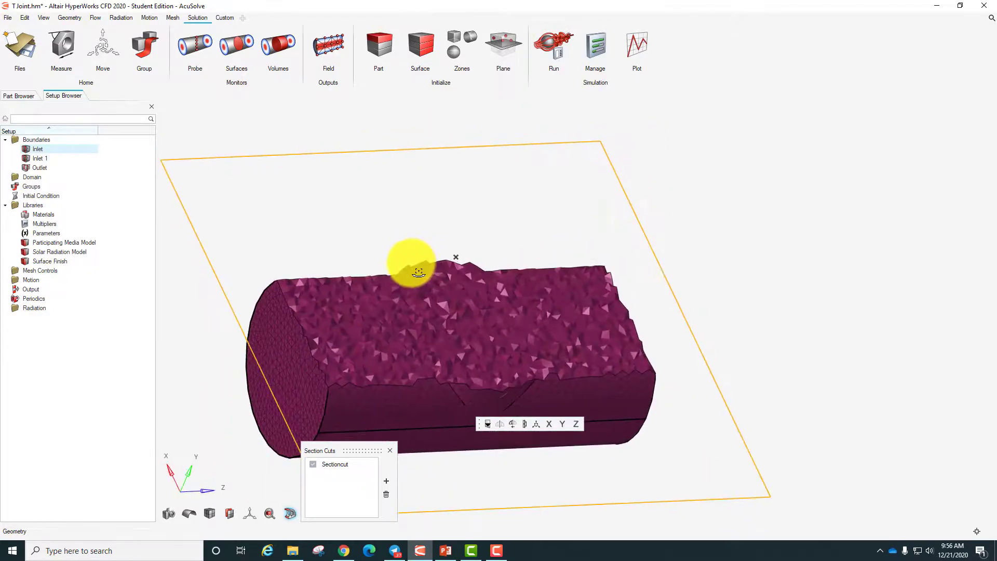
pyautogui.moveTo(412, 262); pyautogui.dragTo(413, 265, button='middle')
pyautogui.scroll(5, 469, 309)
pyautogui.scroll(-5, 472, 311)
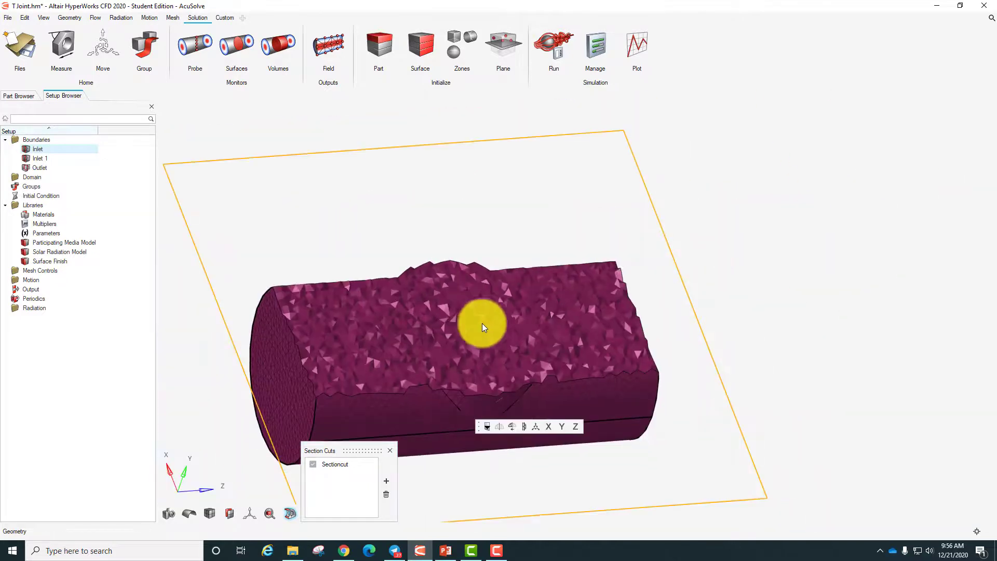
pyautogui.moveTo(521, 314); pyautogui.dragTo(571, 250, button='right')
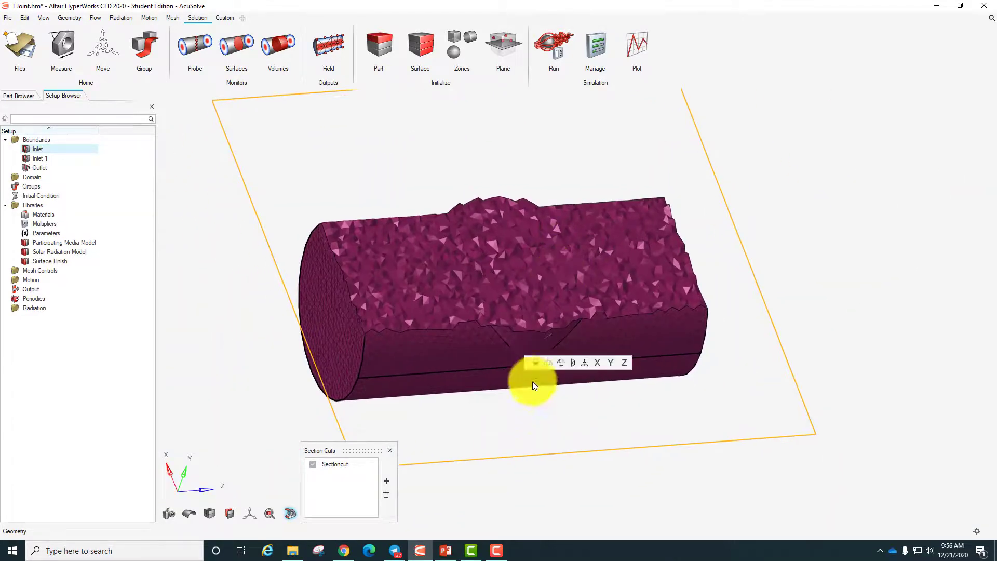
# Shift the section cut along Y to about 77 to examine the mesh at the branch pipe
pyautogui.click(585, 364)
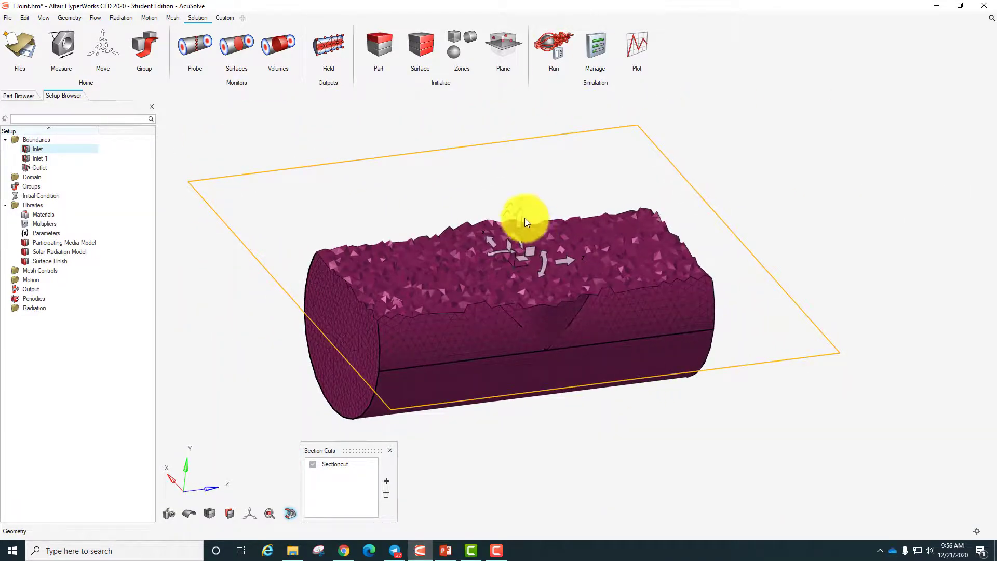
pyautogui.moveTo(518, 219); pyautogui.dragTo(505, 311)
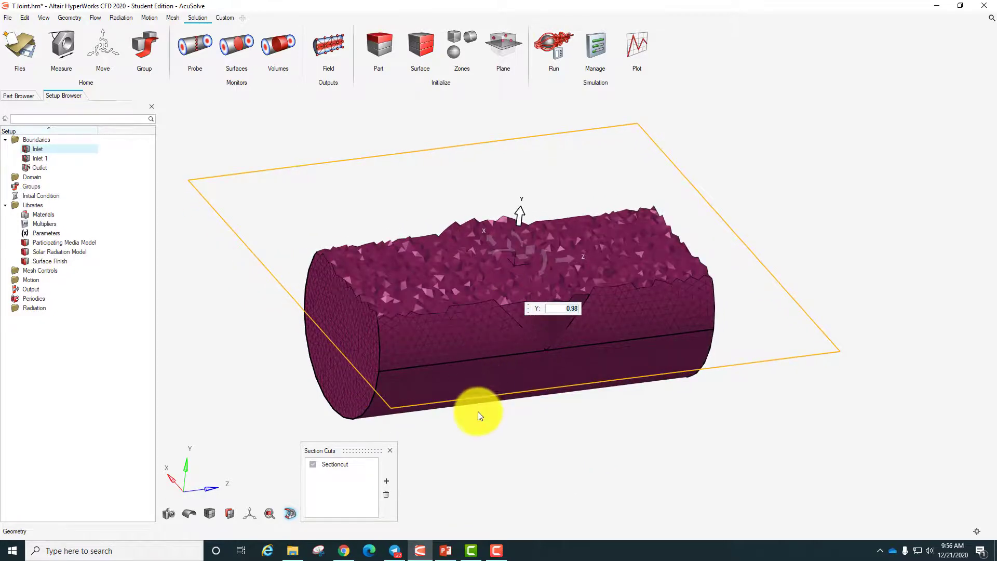
pyautogui.moveTo(478, 411); pyautogui.dragTo(491, 396, button='middle')
pyautogui.moveTo(512, 241); pyautogui.dragTo(546, 289, button='middle')
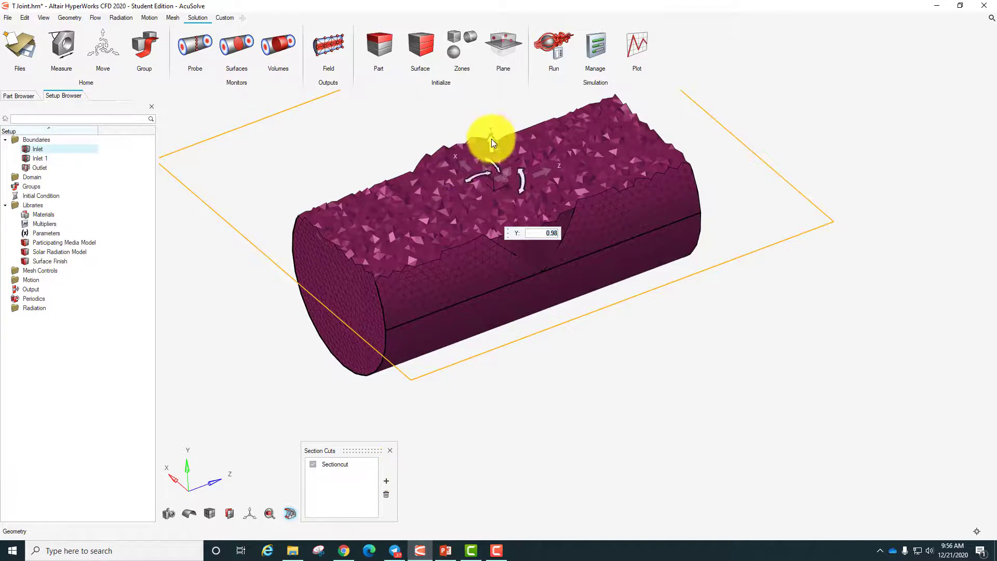
pyautogui.moveTo(491, 144); pyautogui.dragTo(485, 85)
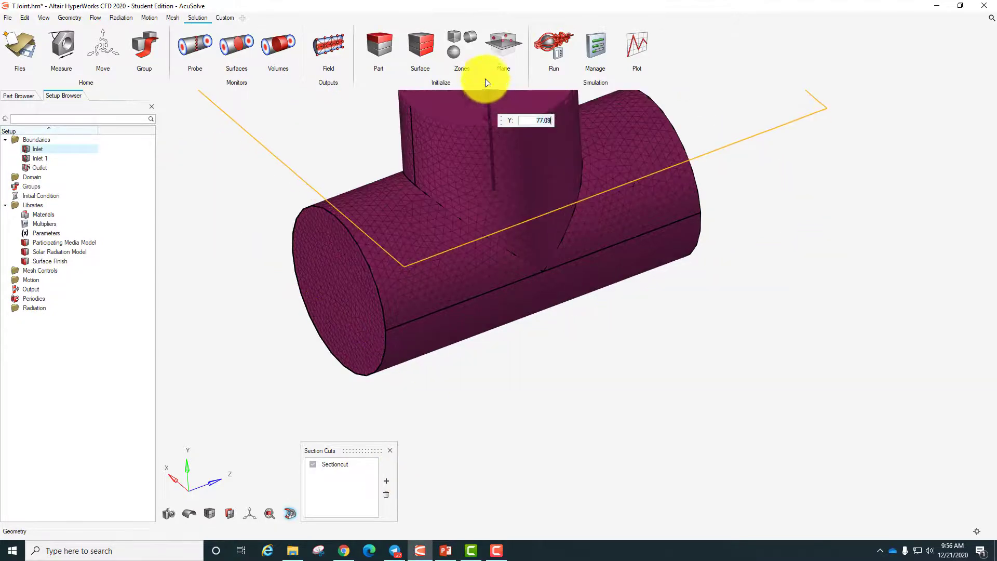
pyautogui.moveTo(697, 429); pyautogui.dragTo(711, 495, button='right')
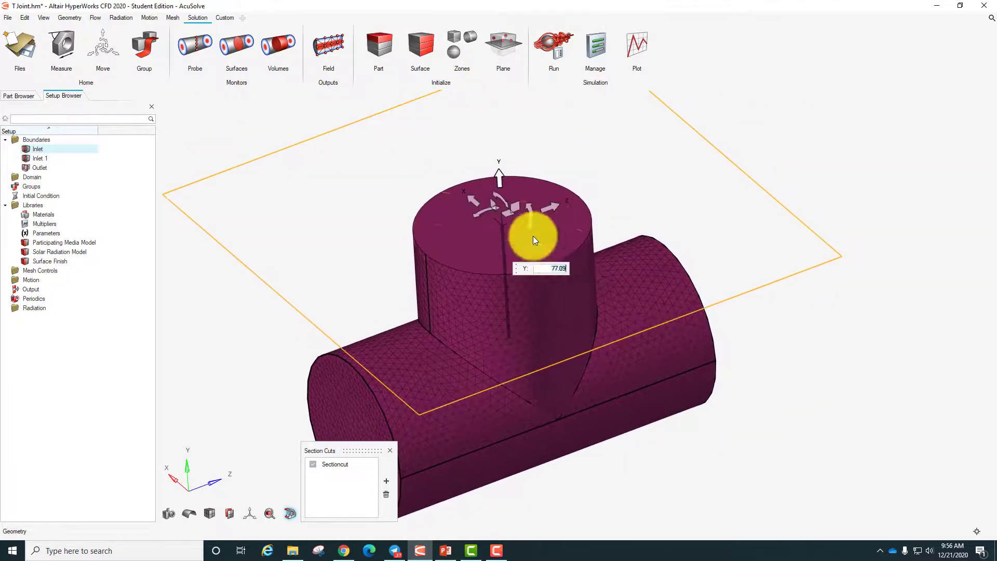
pyautogui.moveTo(551, 207); pyautogui.dragTo(605, 188)
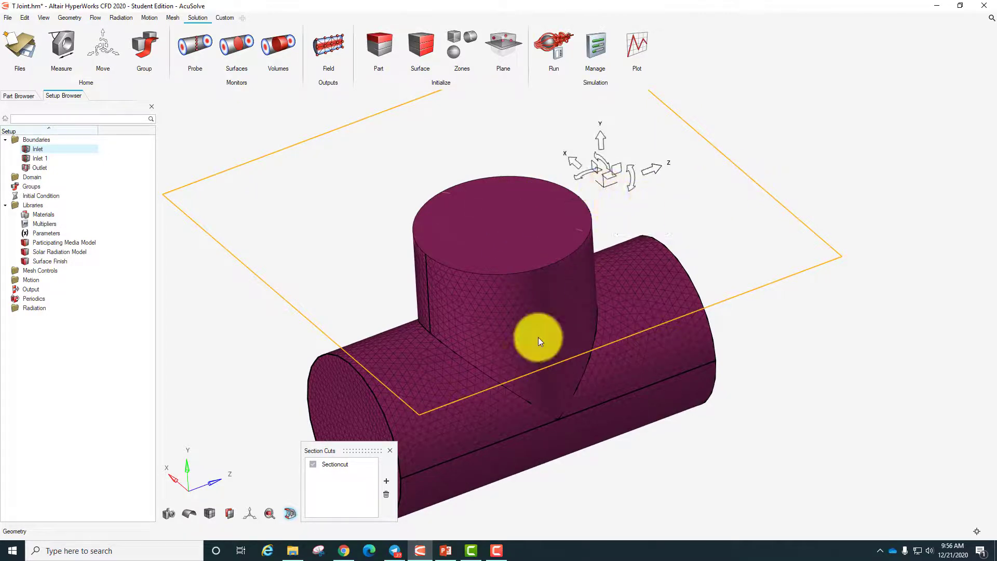
# Delete the section cut and examine the complete meshed T-joint from both ends
pyautogui.click(386, 494)
pyautogui.click(390, 450)
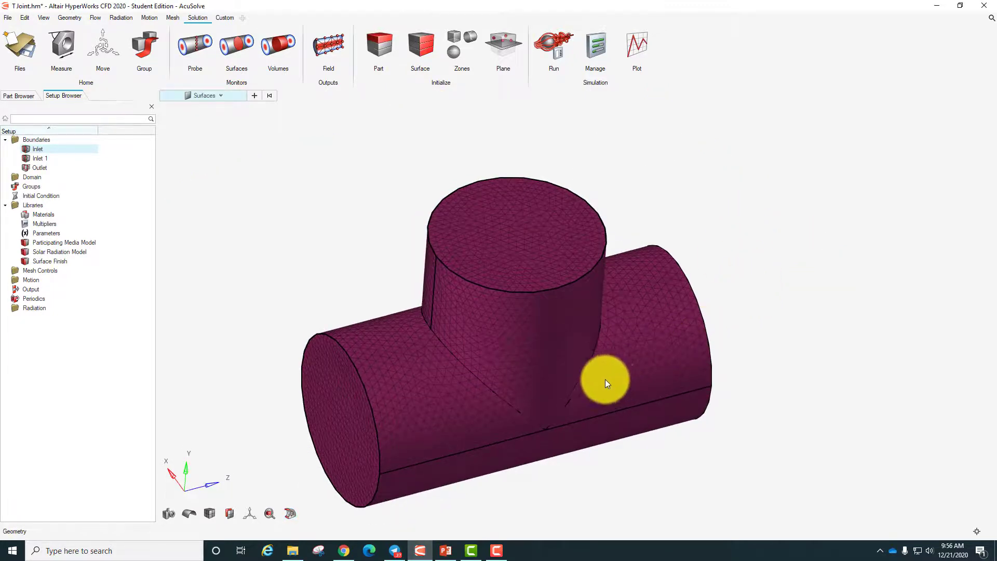
pyautogui.moveTo(604, 379); pyautogui.dragTo(637, 312, button='right')
pyautogui.moveTo(600, 362); pyautogui.dragTo(855, 283, button='middle')
pyautogui.moveTo(718, 229); pyautogui.dragTo(452, 312, button='middle')
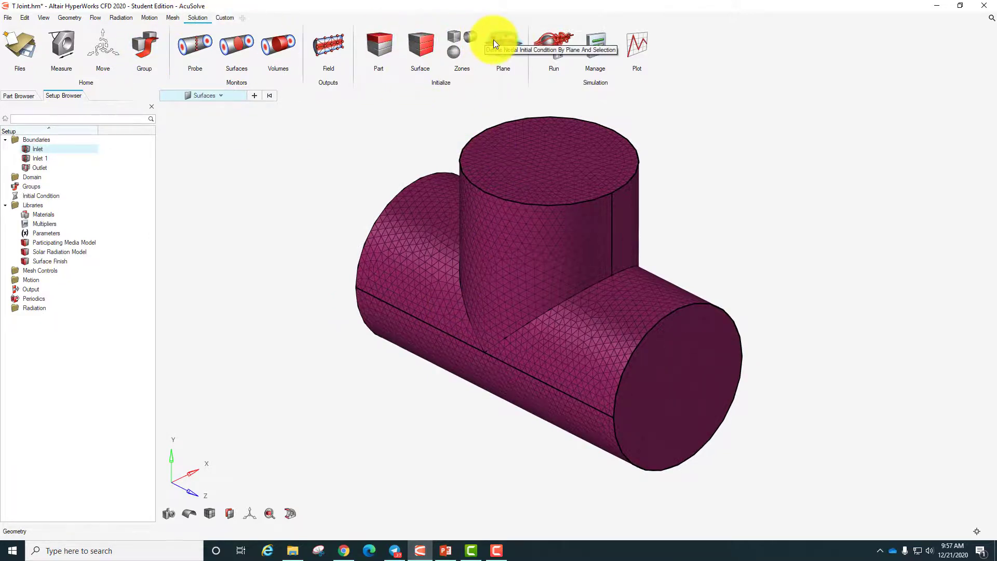
# Launch the AcuSolve run for T Joint with all processes, serial processing, and automatic pressure reference definition turned off
pyautogui.click(548, 40)
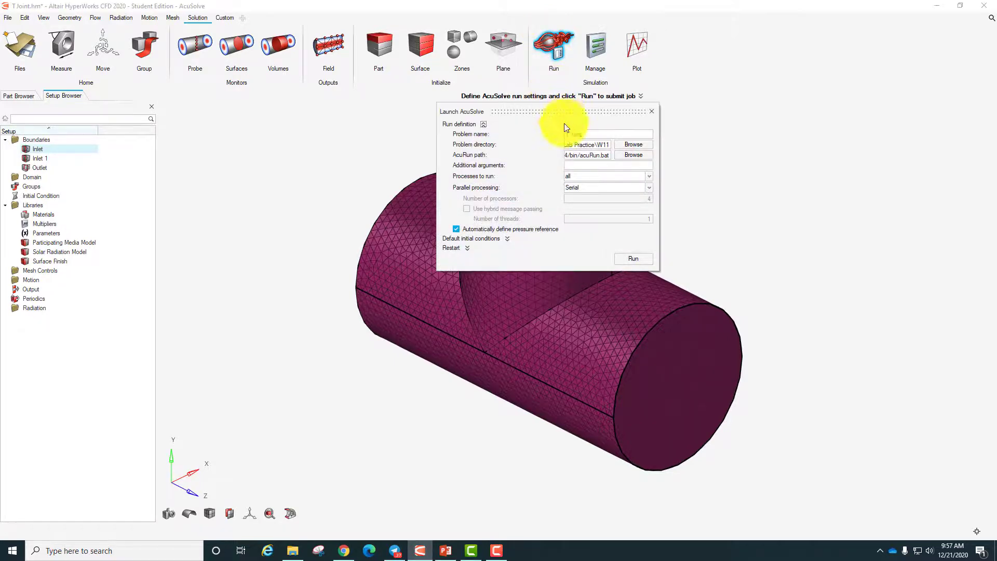
pyautogui.moveTo(662, 270); pyautogui.dragTo(764, 306)
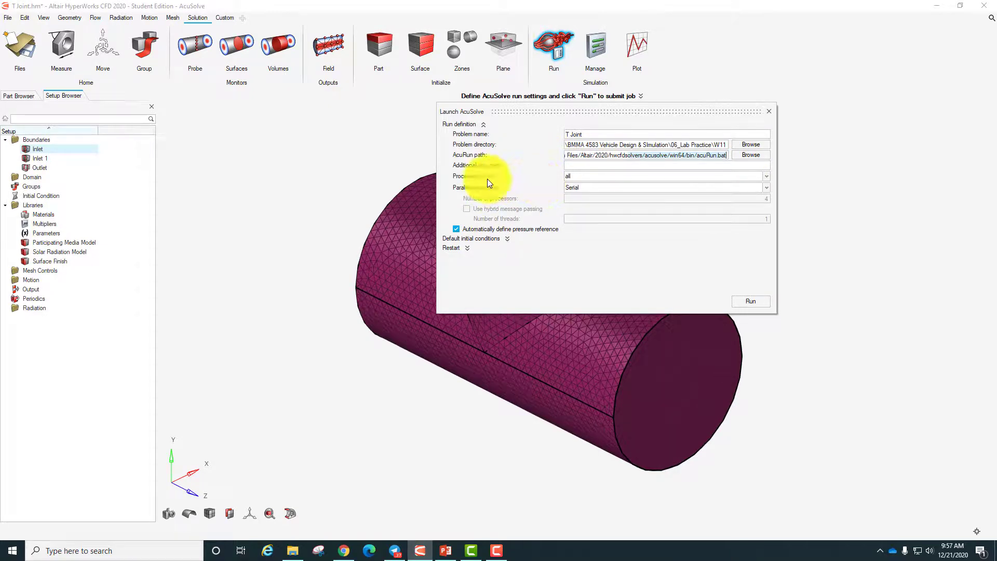
pyautogui.click(765, 175)
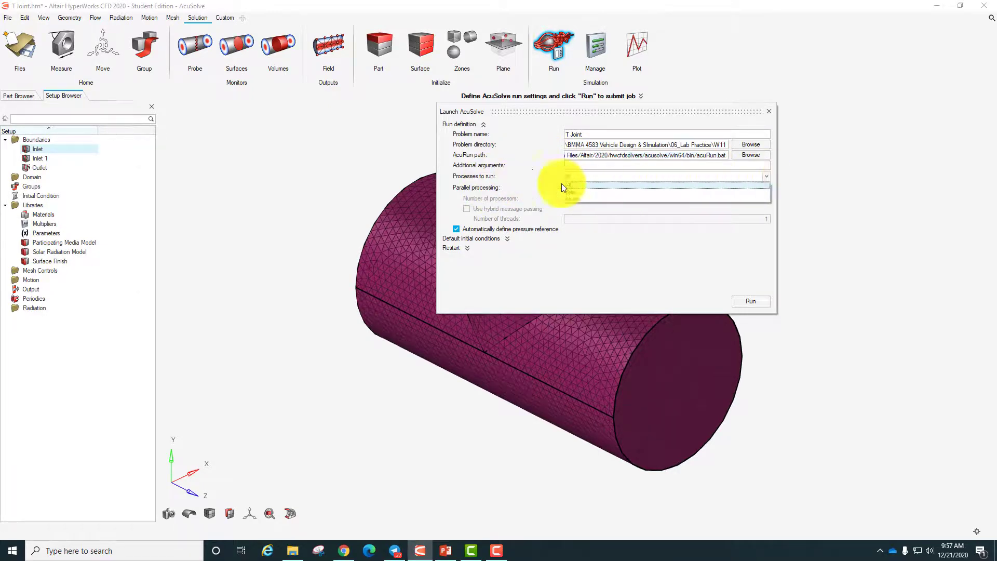
pyautogui.click(535, 167)
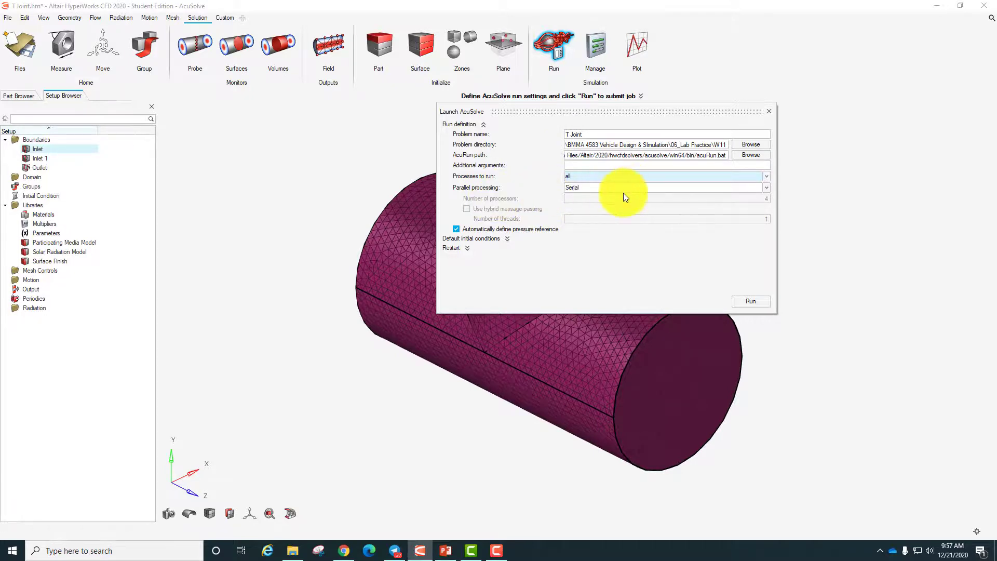
pyautogui.click(624, 189)
pyautogui.click(524, 178)
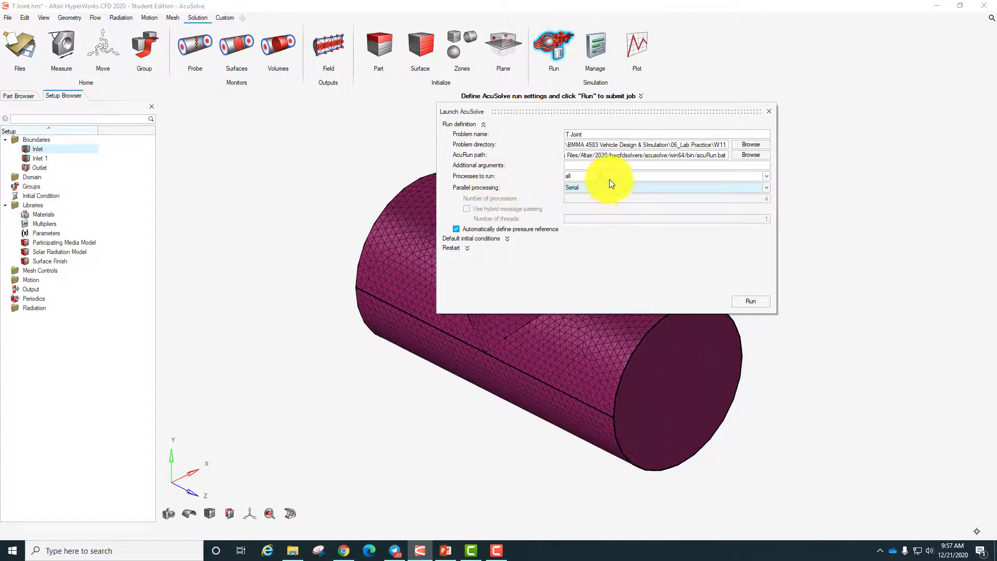
pyautogui.click(488, 231)
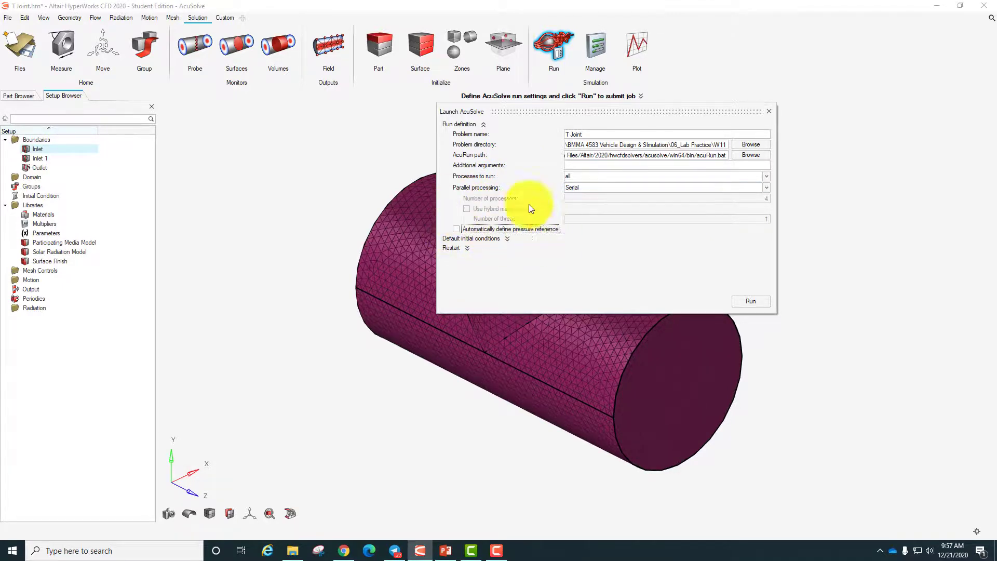
pyautogui.click(751, 302)
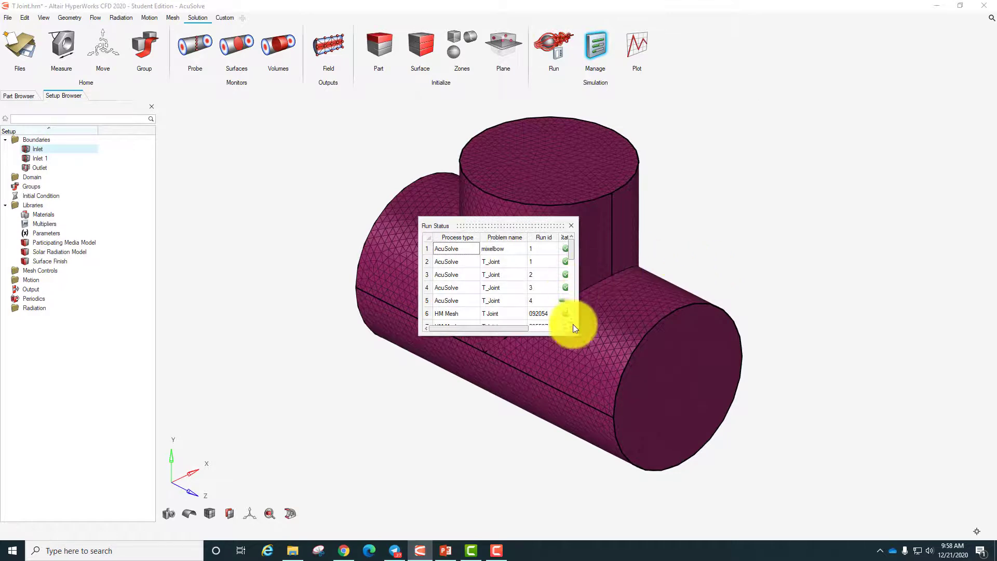
# Widen the run status list to show the statuses and visualize the results of T_Joint run 3 in AcuFieldView
pyautogui.moveTo(576, 335); pyautogui.dragTo(644, 350)
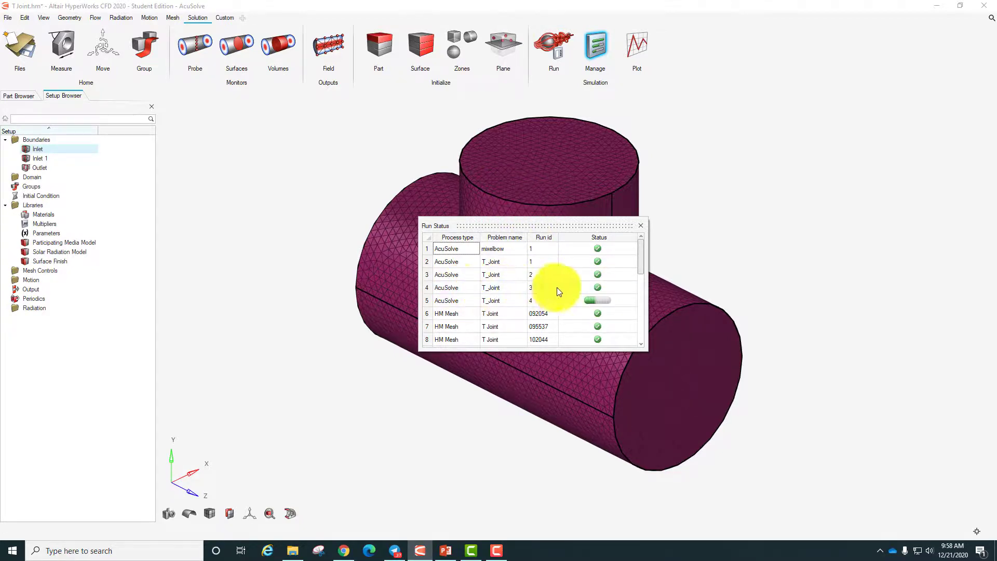
pyautogui.rightClick(598, 287)
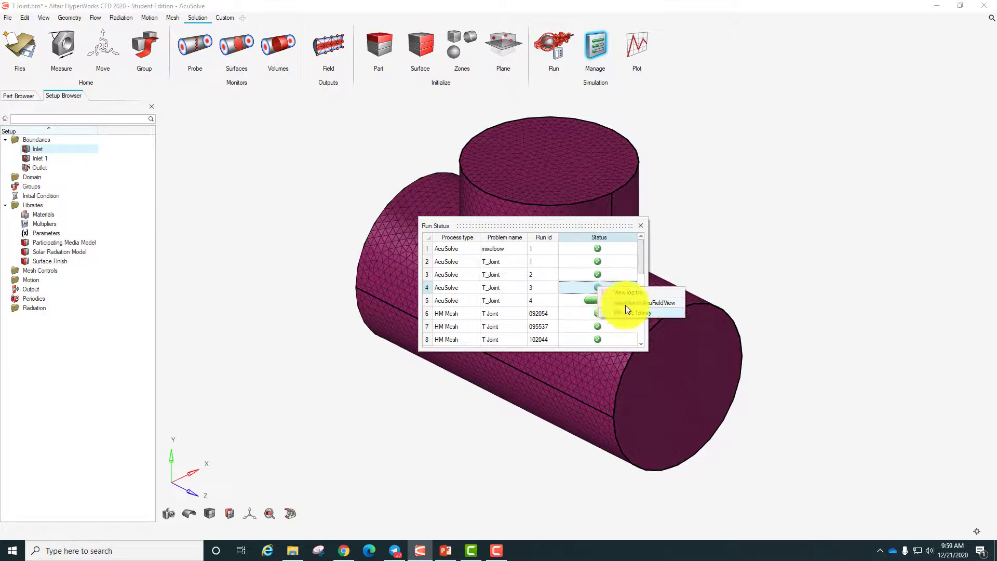
pyautogui.click(627, 304)
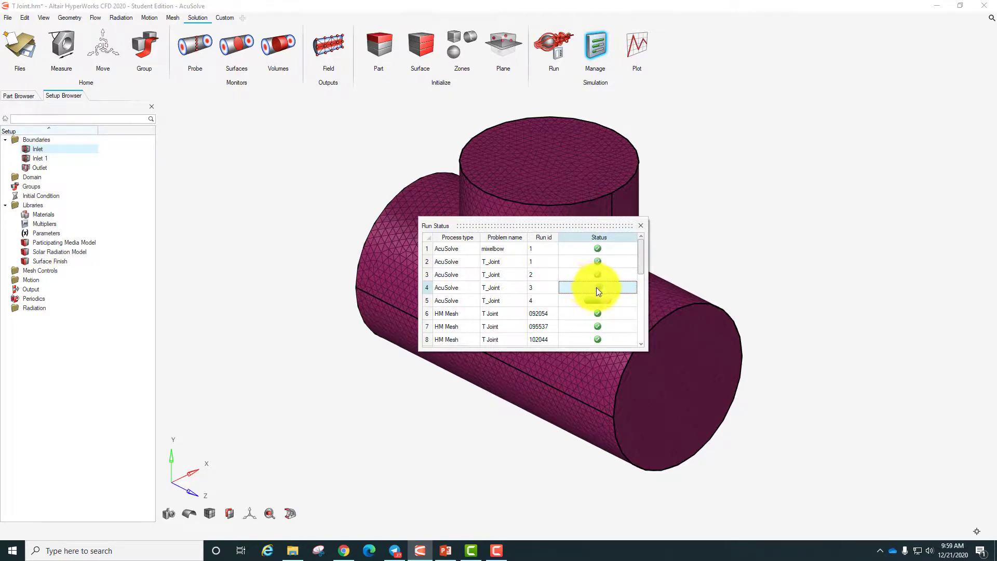
pyautogui.rightClick(599, 288)
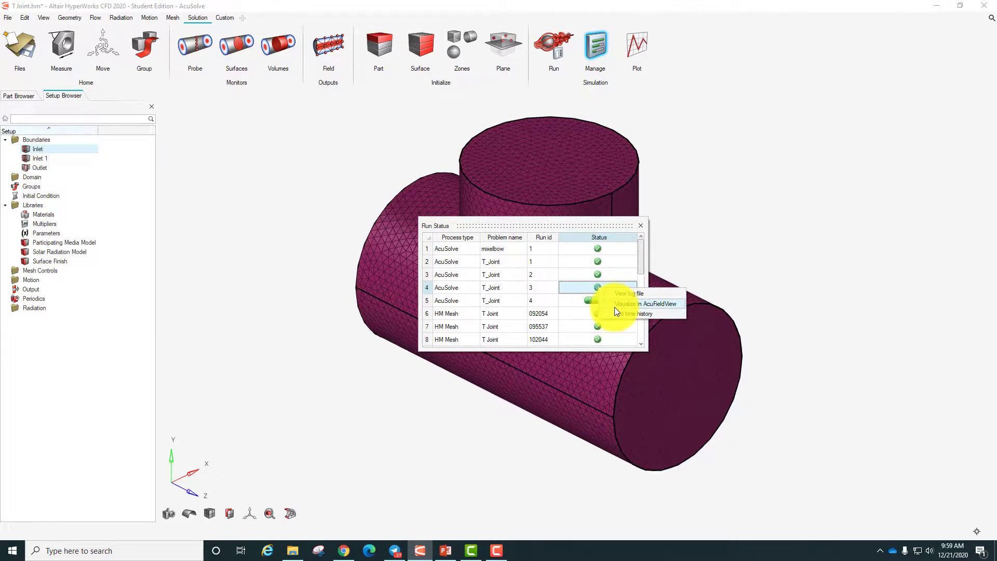
pyautogui.click(616, 306)
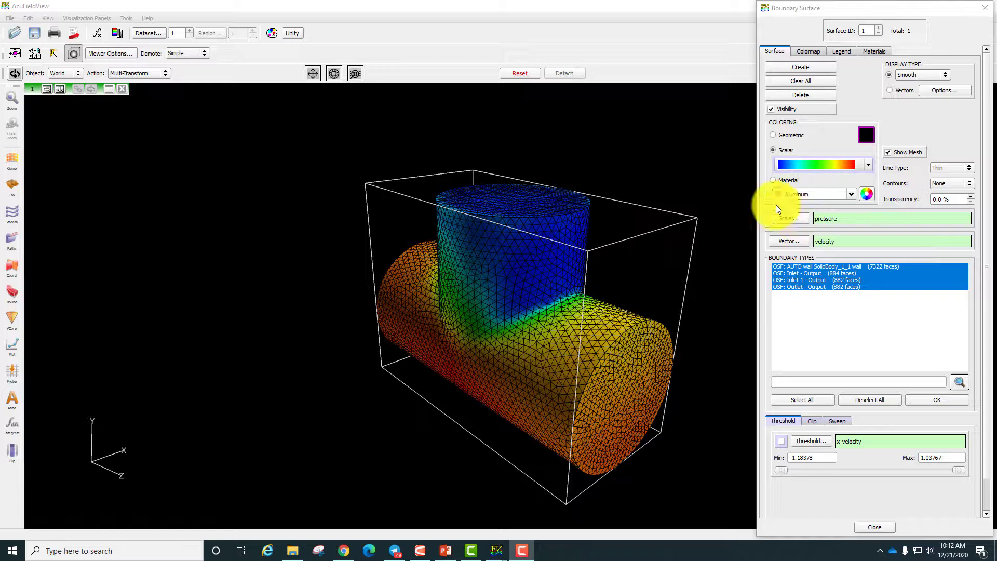
# Color the boundary surface by the pressure scalar function on the wall, both inlets and the outlet
pyautogui.click(11, 218)
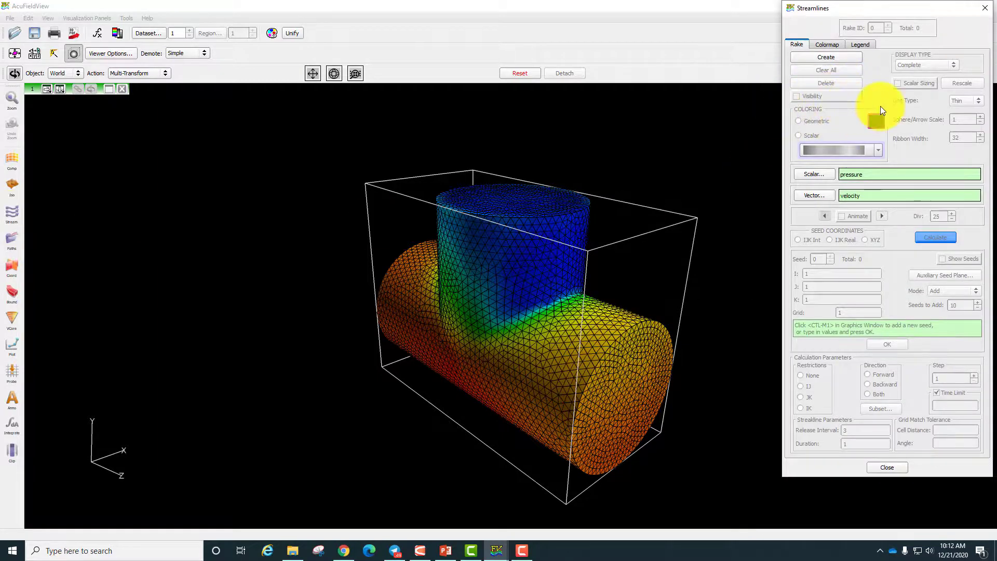
pyautogui.click(984, 8)
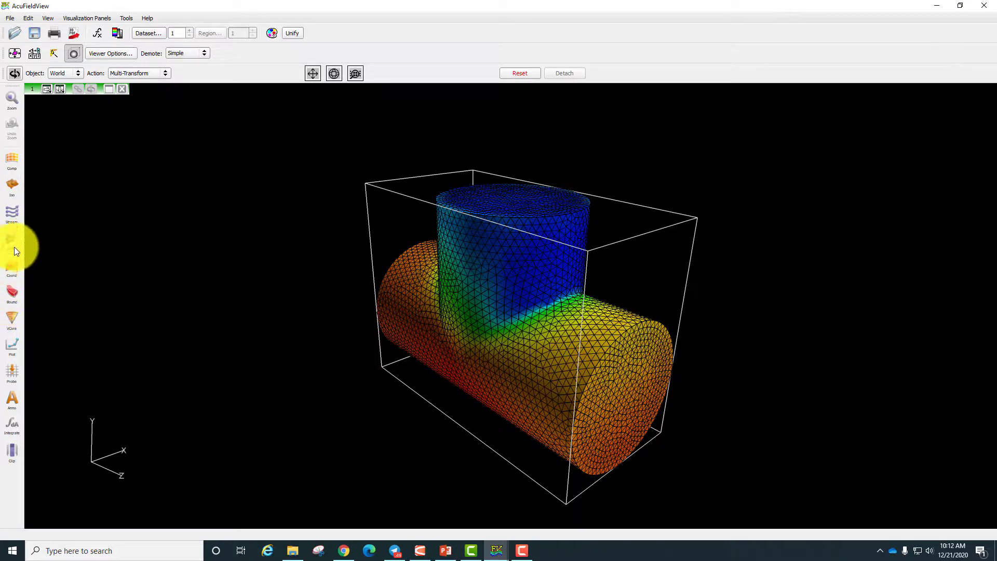
pyautogui.click(13, 292)
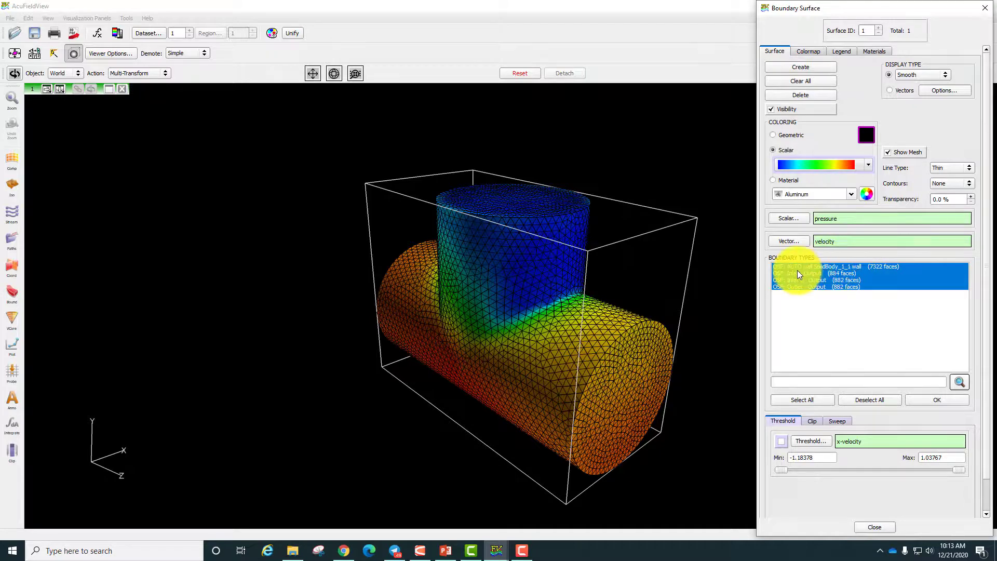
pyautogui.click(784, 220)
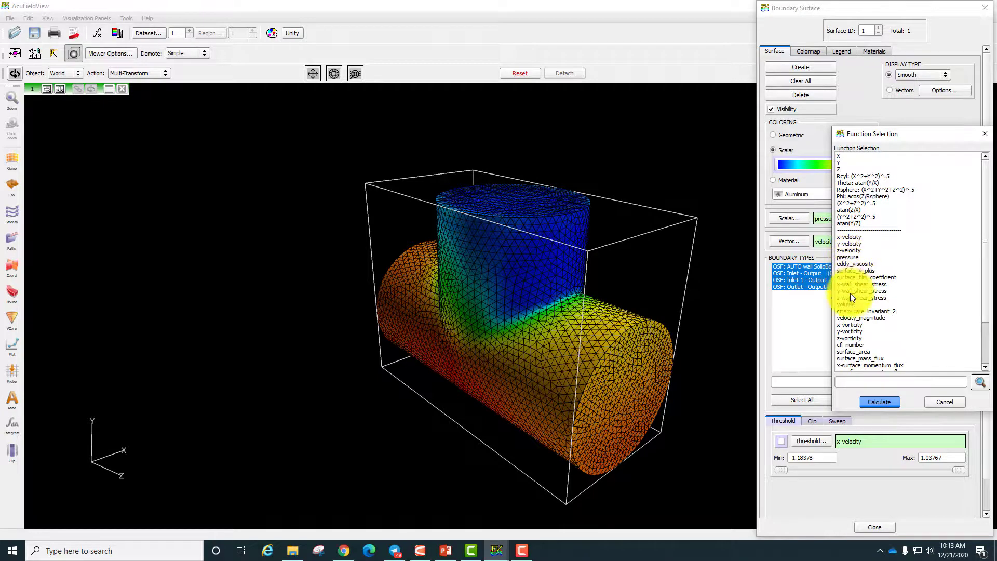
pyautogui.scroll(-1, 858, 315)
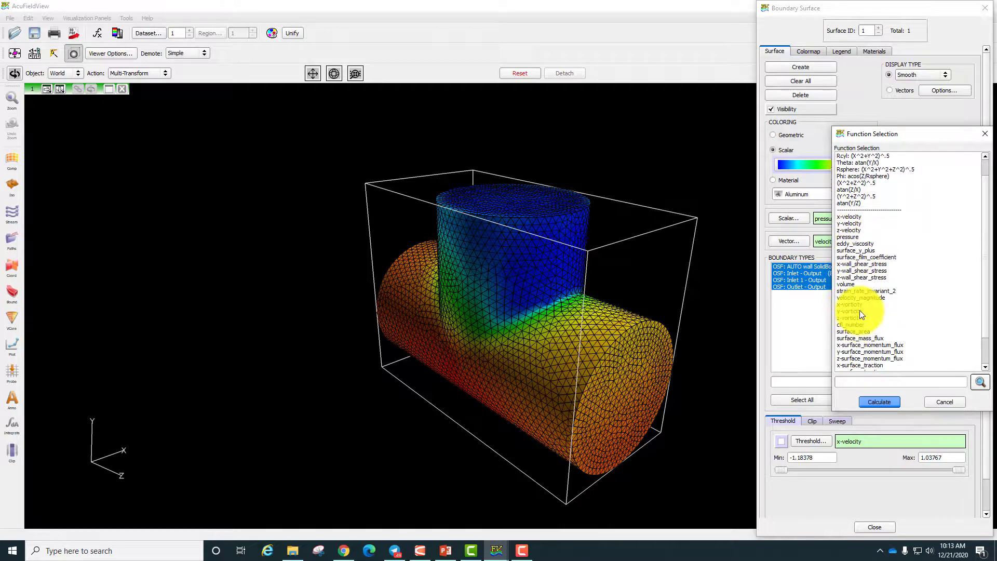
pyautogui.scroll(-1, 856, 299)
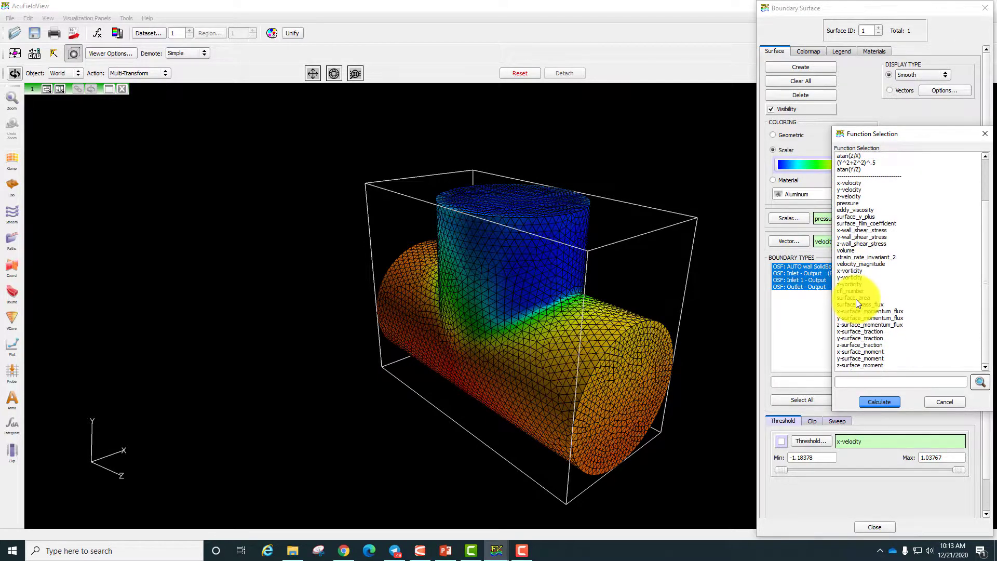
pyautogui.scroll(2, 856, 300)
pyautogui.click(850, 257)
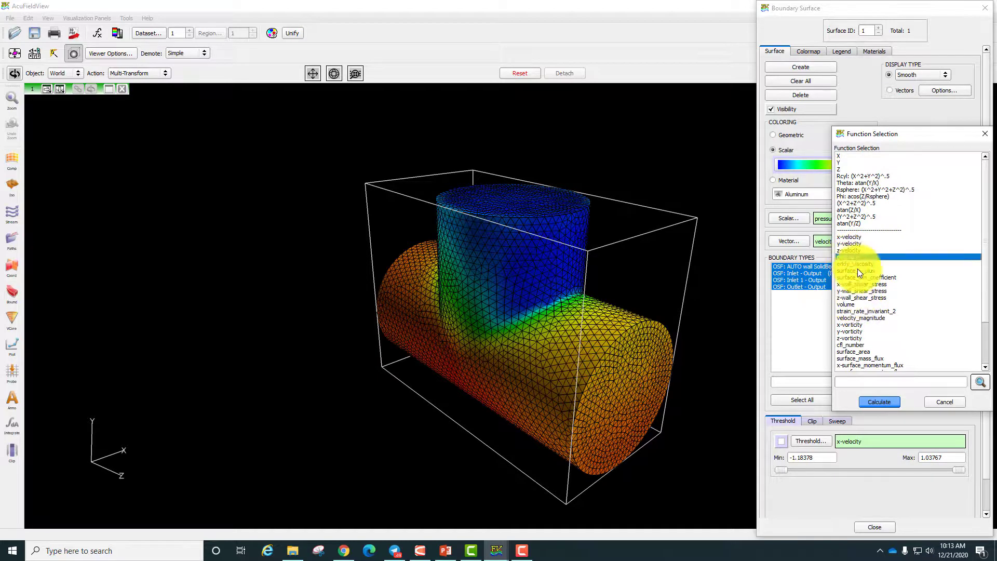
pyautogui.click(880, 402)
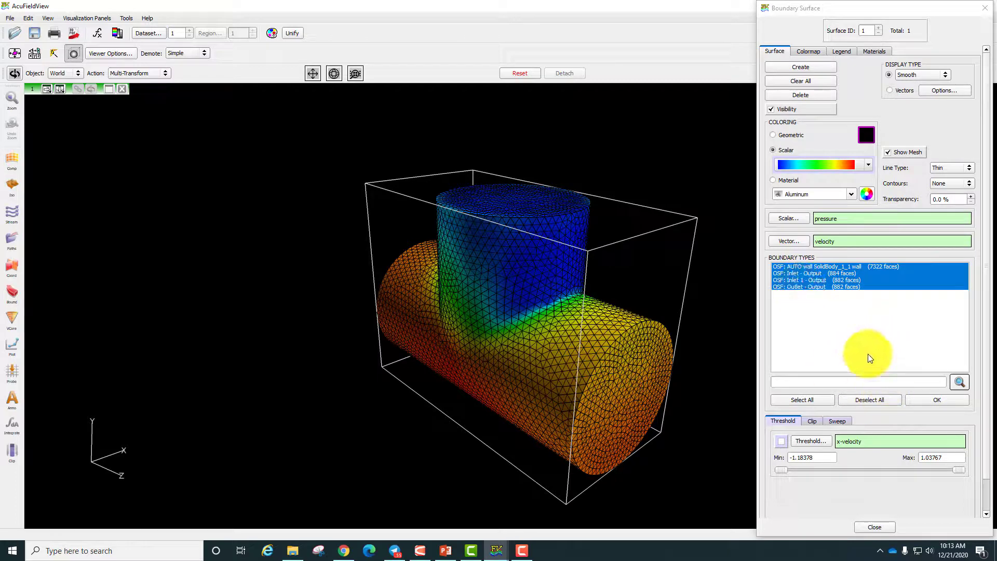
pyautogui.click(934, 399)
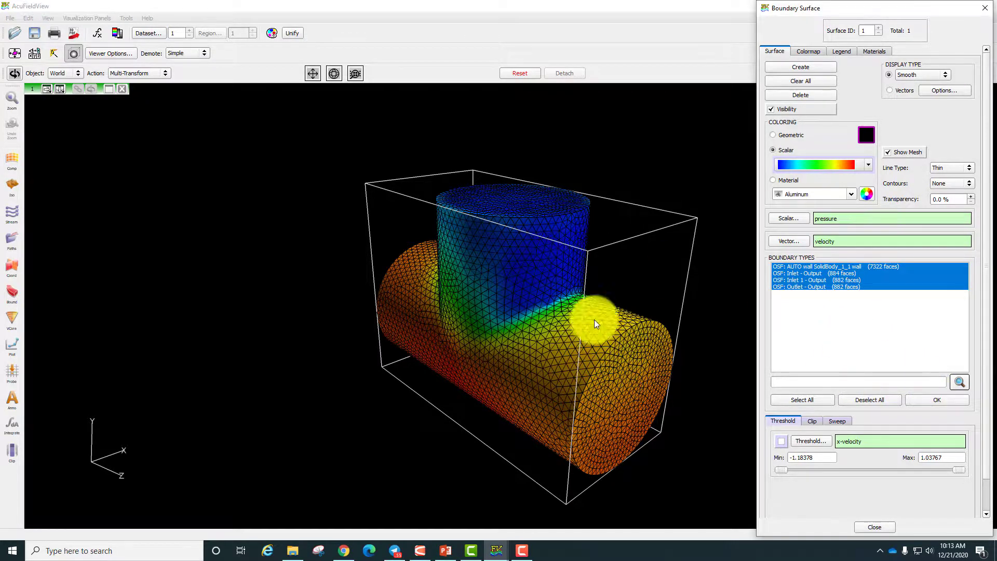
# Show the boundary surface's color legend and move it to the empty area left of the T-joint model
pyautogui.moveTo(422, 358)
pyautogui.mouseDown()
pyautogui.moveTo(483, 398)
pyautogui.moveTo(550, 347)
pyautogui.moveTo(423, 372)
pyautogui.moveTo(697, 408)
pyautogui.moveTo(708, 340)
pyautogui.moveTo(568, 311)
pyautogui.moveTo(413, 332)
pyautogui.moveTo(438, 346)
pyautogui.mouseUp()
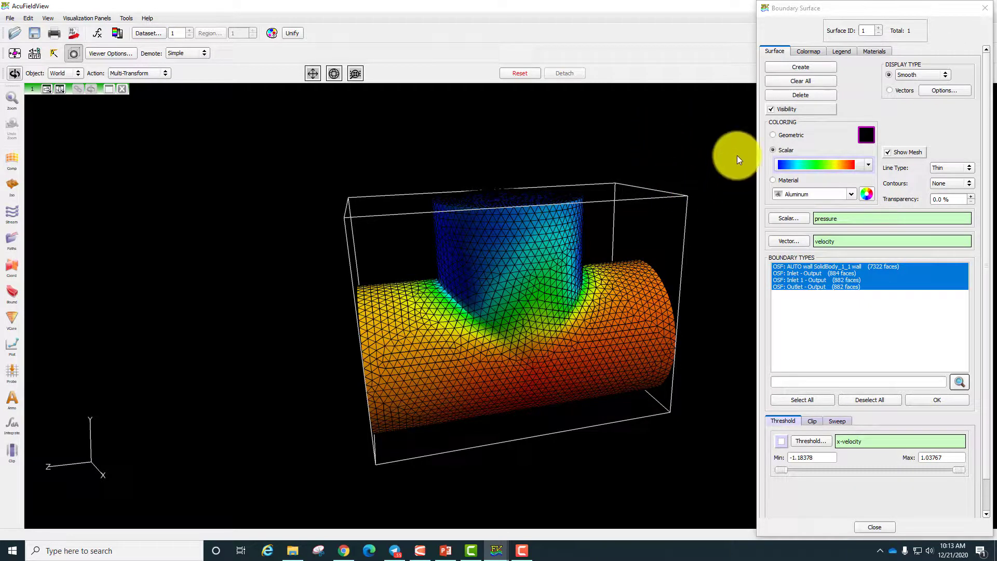
pyautogui.click(841, 51)
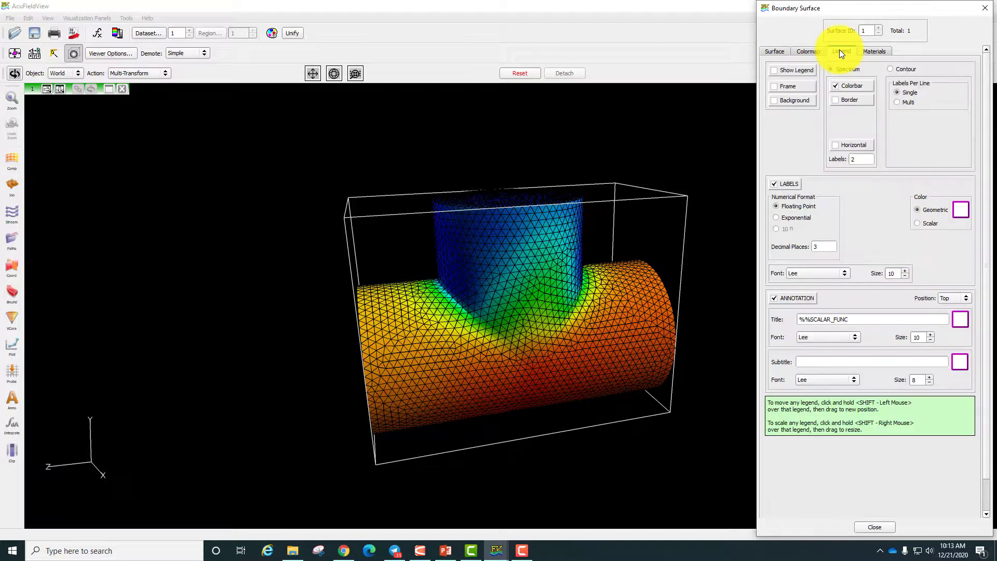
pyautogui.click(803, 69)
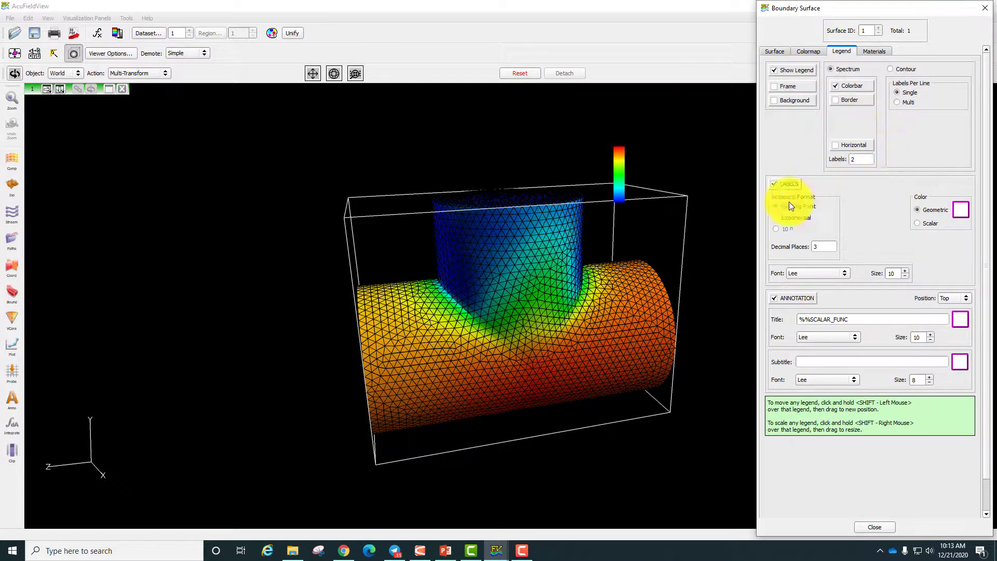
pyautogui.keyDown('shift'); pyautogui.moveTo(628, 169); pyautogui.dragTo(624, 157, button='right'); pyautogui.keyUp('shift')
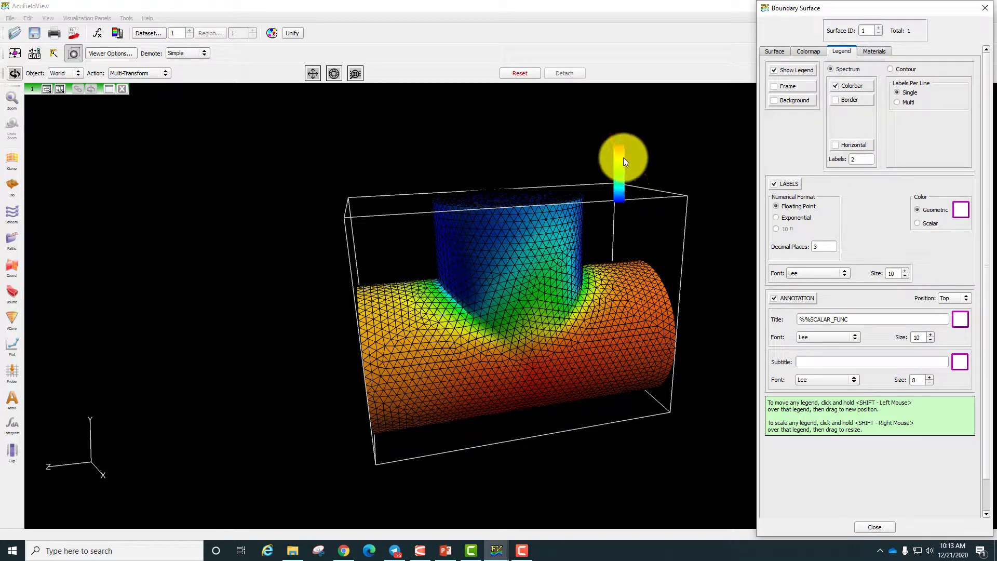
pyautogui.keyDown('shift'); pyautogui.moveTo(623, 157); pyautogui.dragTo(682, 149); pyautogui.keyUp('shift')
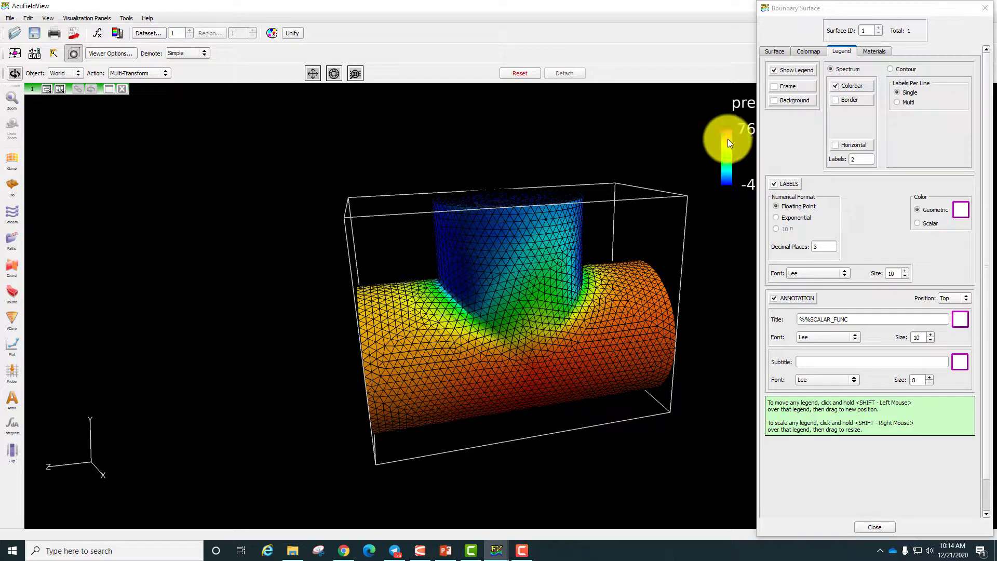
pyautogui.keyDown('shift'); pyautogui.moveTo(732, 138); pyautogui.dragTo(250, 191); pyautogui.keyUp('shift')
# Examine the pressure distribution on the T-joint from all sides, including the pipe ends, the branch and the junction
pyautogui.moveTo(281, 345)
pyautogui.mouseDown()
pyautogui.moveTo(396, 363)
pyautogui.moveTo(369, 396)
pyautogui.mouseUp()
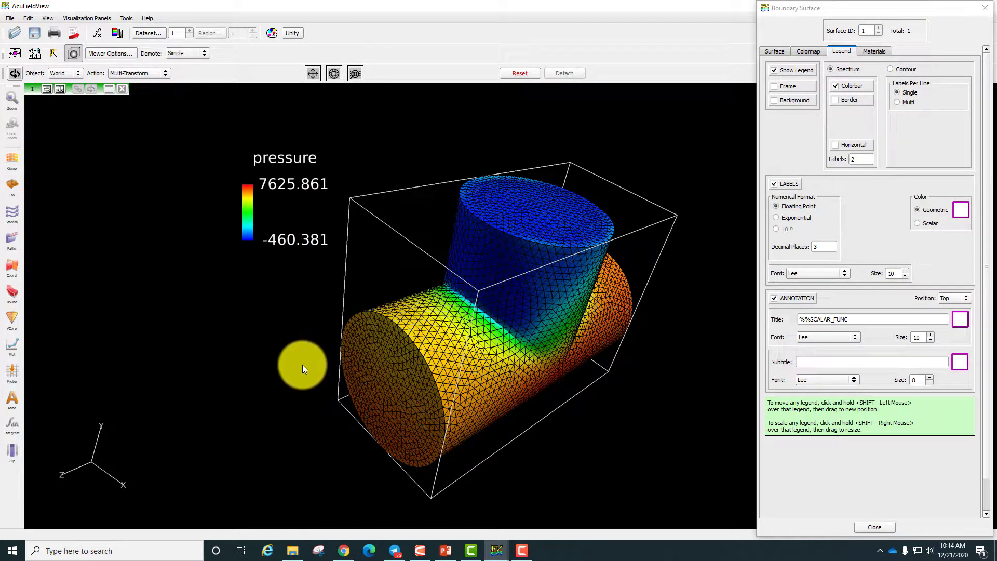
pyautogui.moveTo(302, 365)
pyautogui.mouseDown()
pyautogui.moveTo(419, 385)
pyautogui.moveTo(668, 385)
pyautogui.moveTo(363, 430)
pyautogui.moveTo(562, 483)
pyautogui.moveTo(169, 390)
pyautogui.moveTo(522, 451)
pyautogui.mouseUp()
pyautogui.moveTo(643, 288)
pyautogui.mouseDown()
pyautogui.moveTo(528, 207)
pyautogui.moveTo(421, 423)
pyautogui.moveTo(630, 398)
pyautogui.moveTo(642, 286)
pyautogui.moveTo(528, 289)
pyautogui.moveTo(414, 423)
pyautogui.moveTo(637, 419)
pyautogui.moveTo(632, 152)
pyautogui.moveTo(345, 452)
pyautogui.moveTo(702, 475)
pyautogui.moveTo(494, 297)
pyautogui.moveTo(619, 273)
pyautogui.moveTo(581, 310)
pyautogui.moveTo(593, 295)
pyautogui.moveTo(641, 404)
pyautogui.moveTo(679, 232)
pyautogui.moveTo(417, 363)
pyautogui.mouseUp()
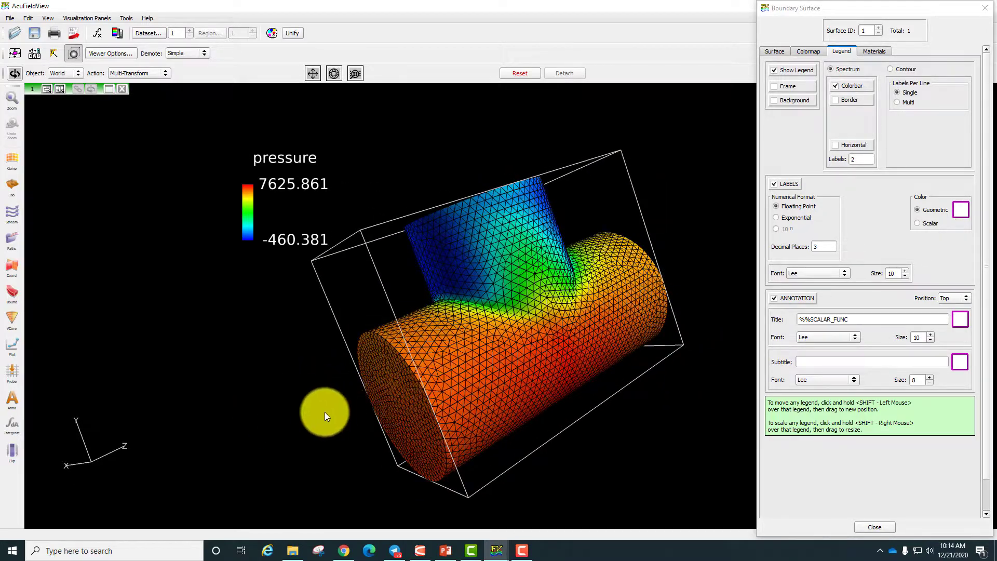
pyautogui.moveTo(649, 308); pyautogui.dragTo(562, 327)
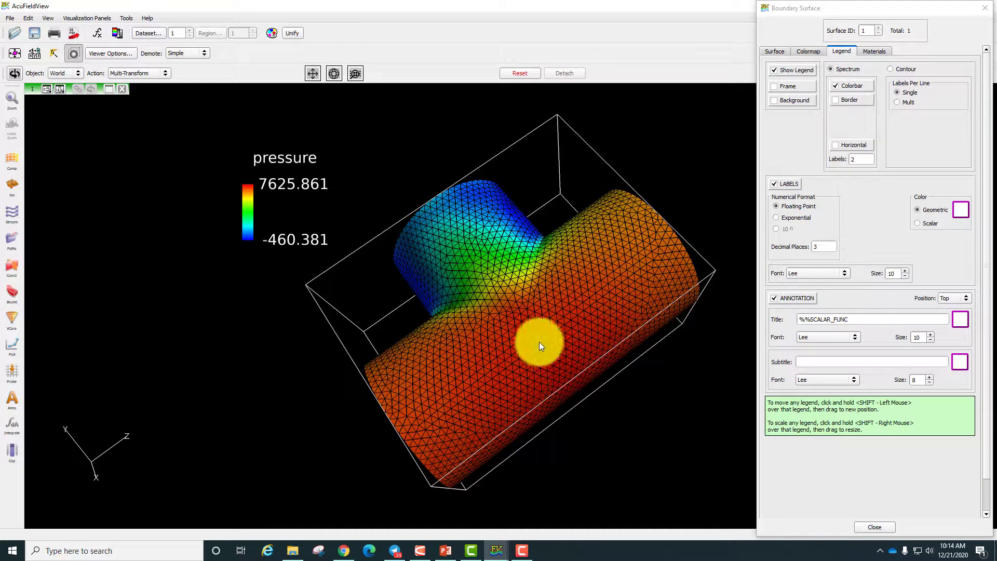
pyautogui.moveTo(495, 338); pyautogui.dragTo(619, 384)
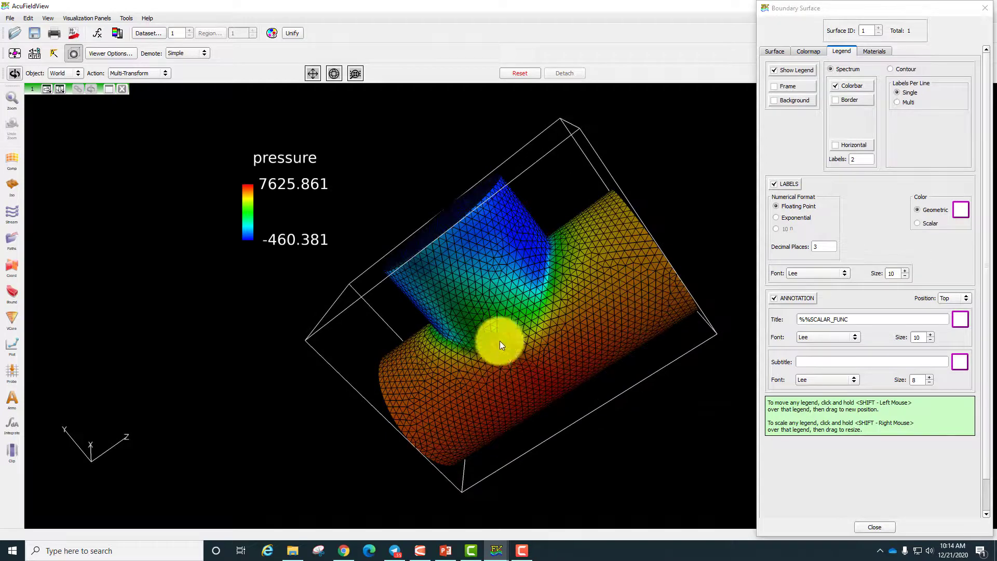
pyautogui.moveTo(441, 206); pyautogui.dragTo(612, 171)
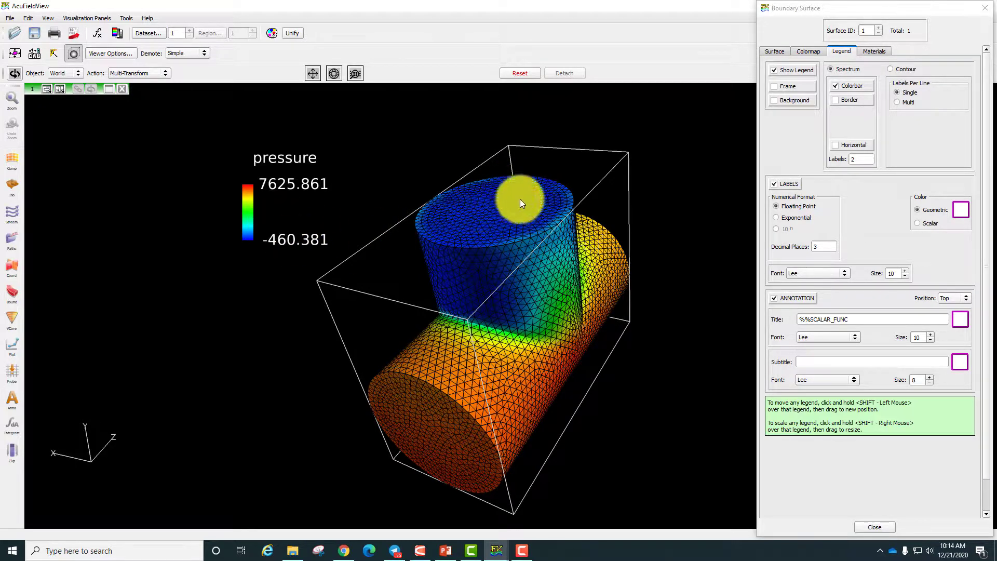
pyautogui.moveTo(528, 221); pyautogui.dragTo(631, 387)
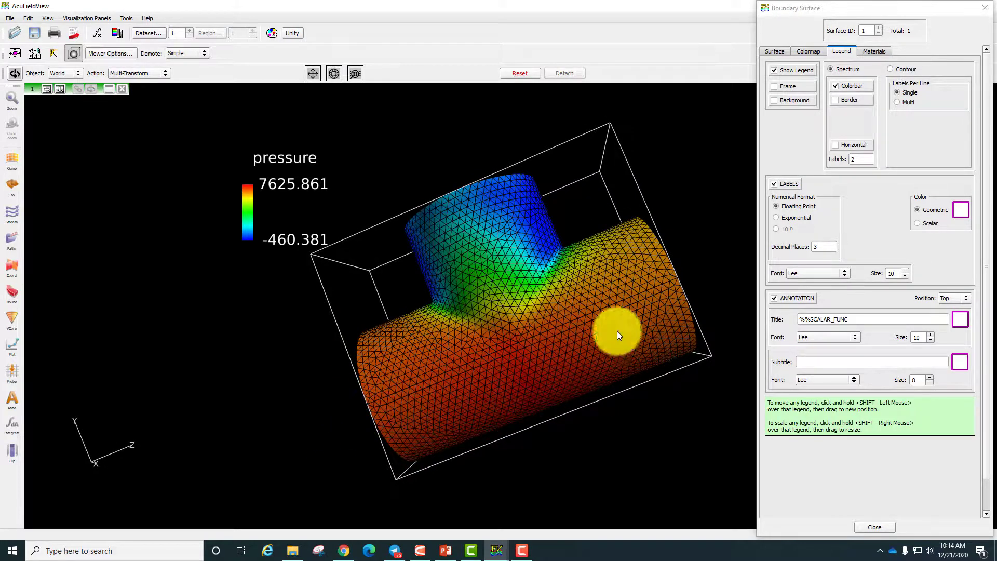
pyautogui.moveTo(665, 283); pyautogui.dragTo(681, 358)
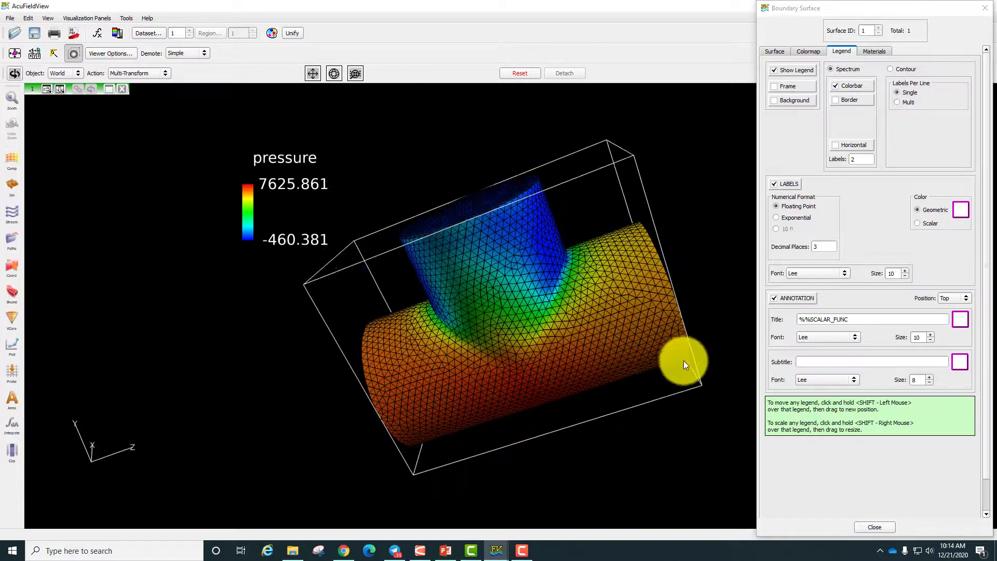
pyautogui.moveTo(338, 310); pyautogui.dragTo(408, 247)
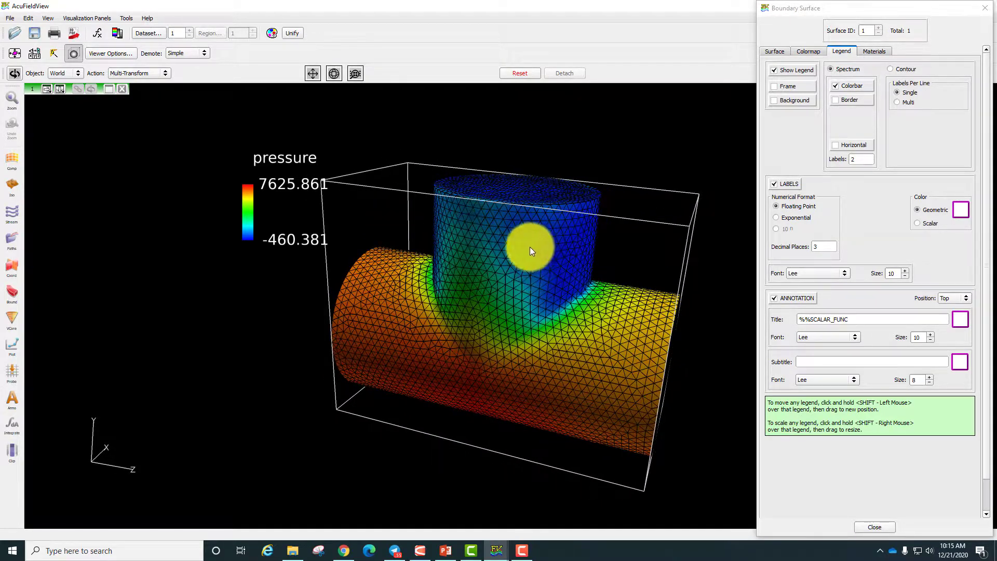
pyautogui.moveTo(533, 237); pyautogui.dragTo(548, 279)
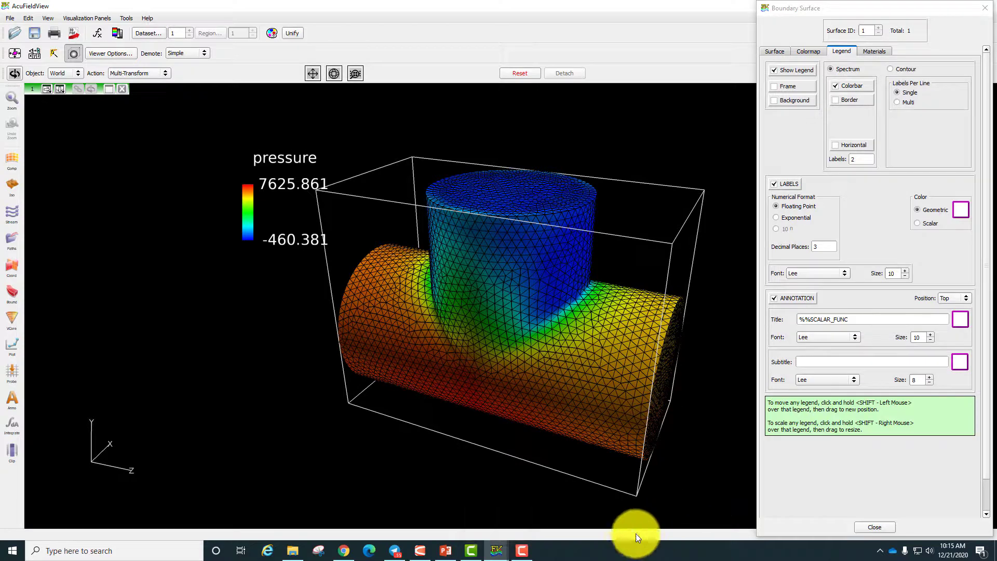
pyautogui.click(530, 555)
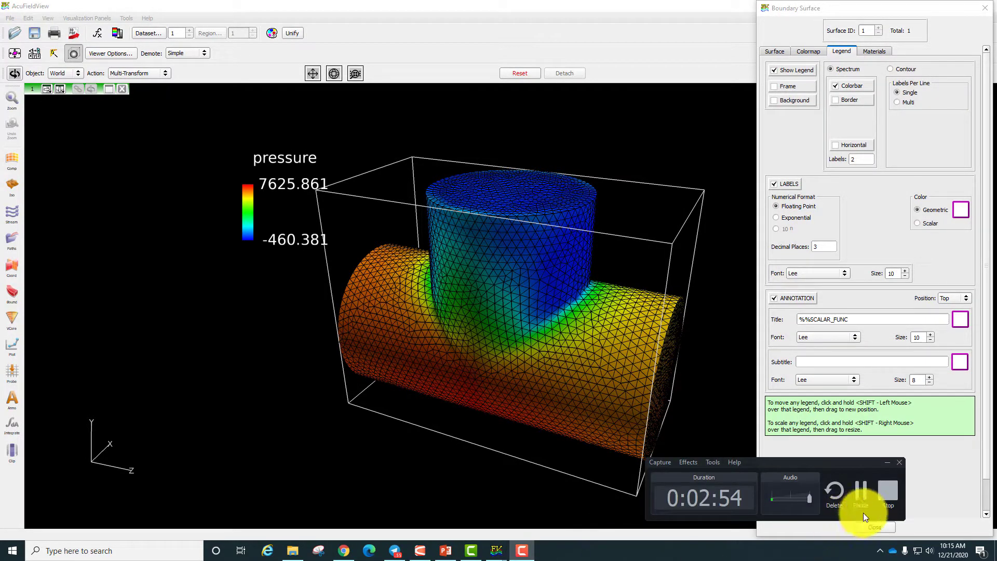